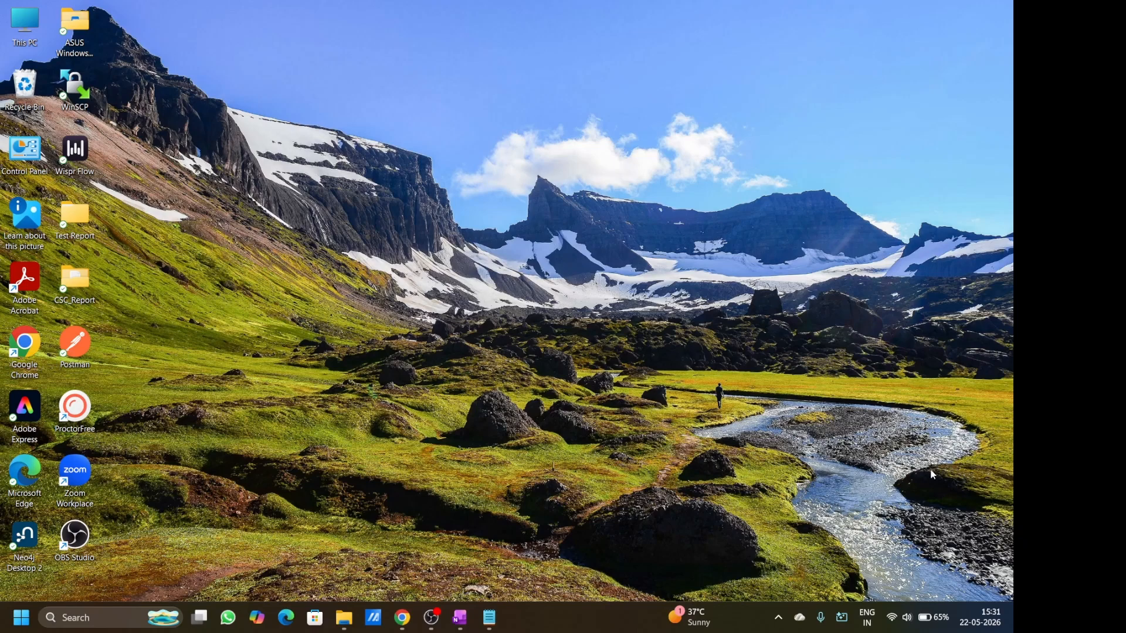
Switch to Notepad to read the listed points to discuss about VS Code.
click(491, 620)
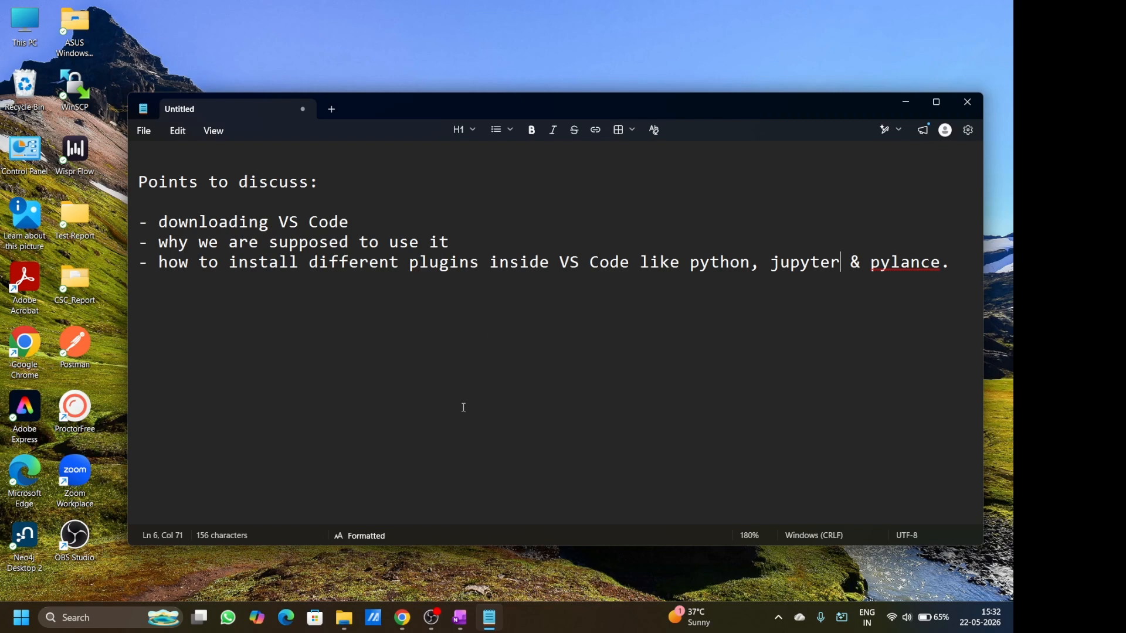
Switch to the Incognito Chrome window, search the web for "vs code" and open the Visual Studio Code Download result.
click(406, 614)
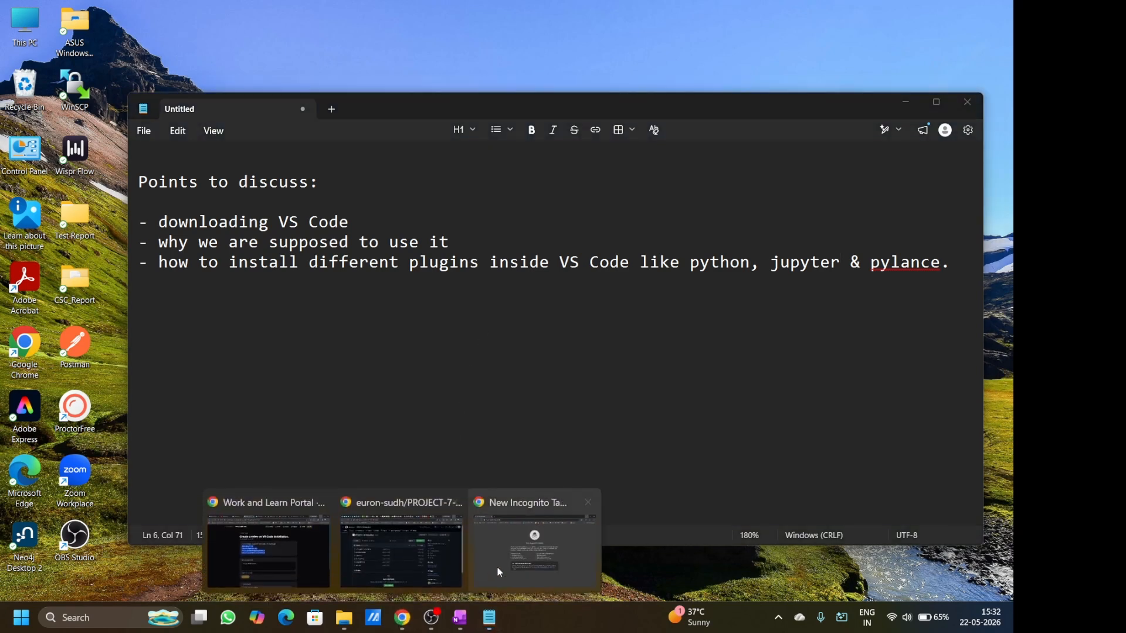
click(516, 558)
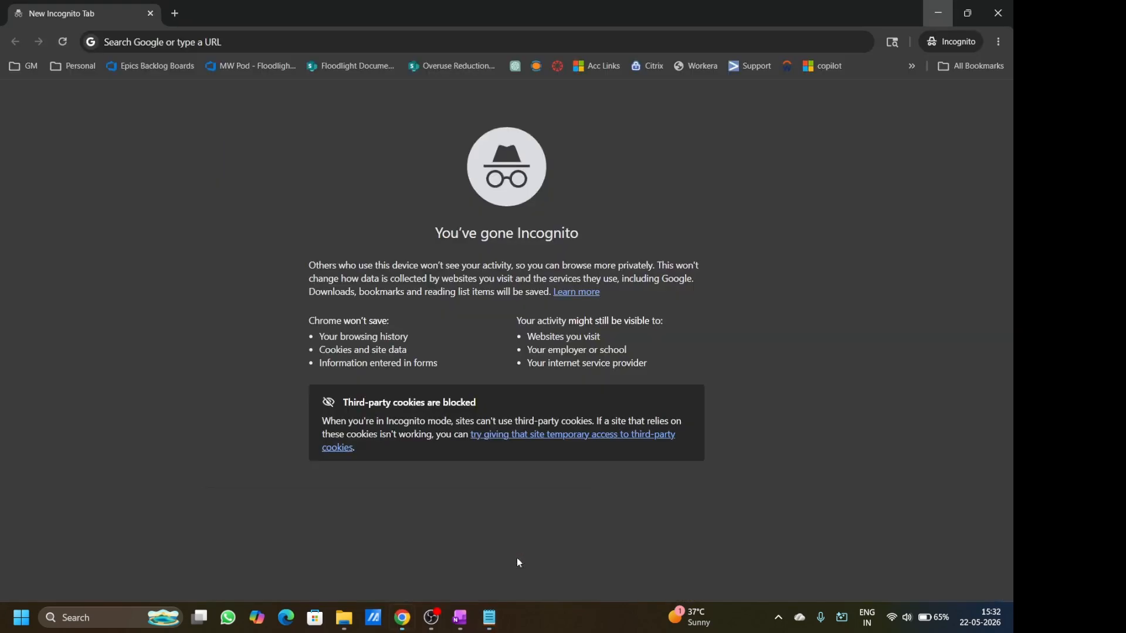
click(324, 44)
text(vs code)
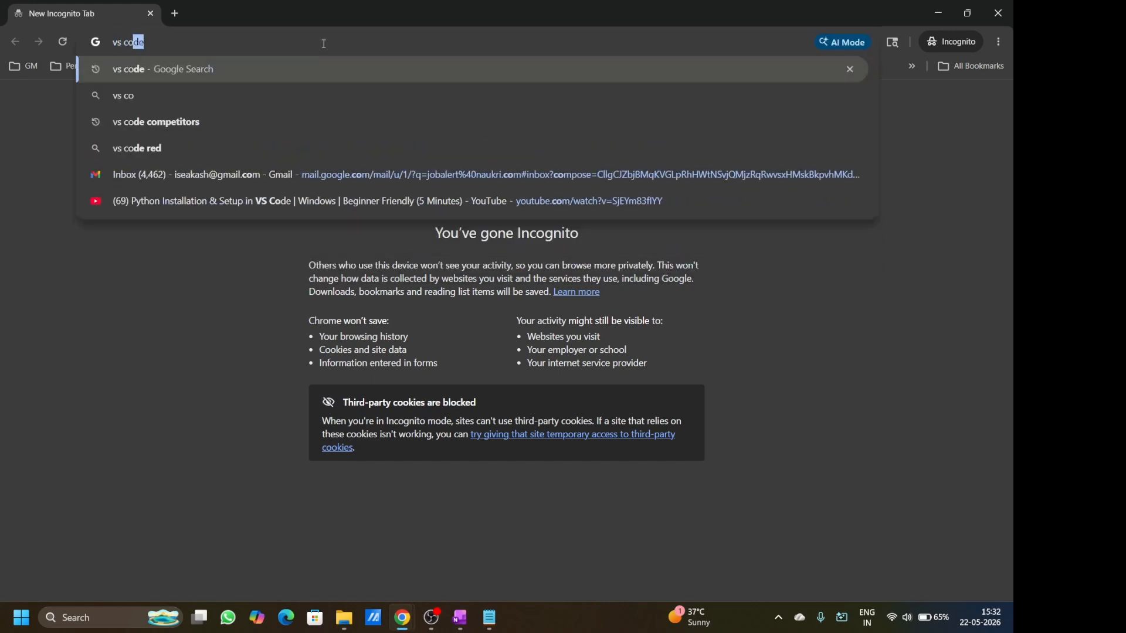
key(Return)
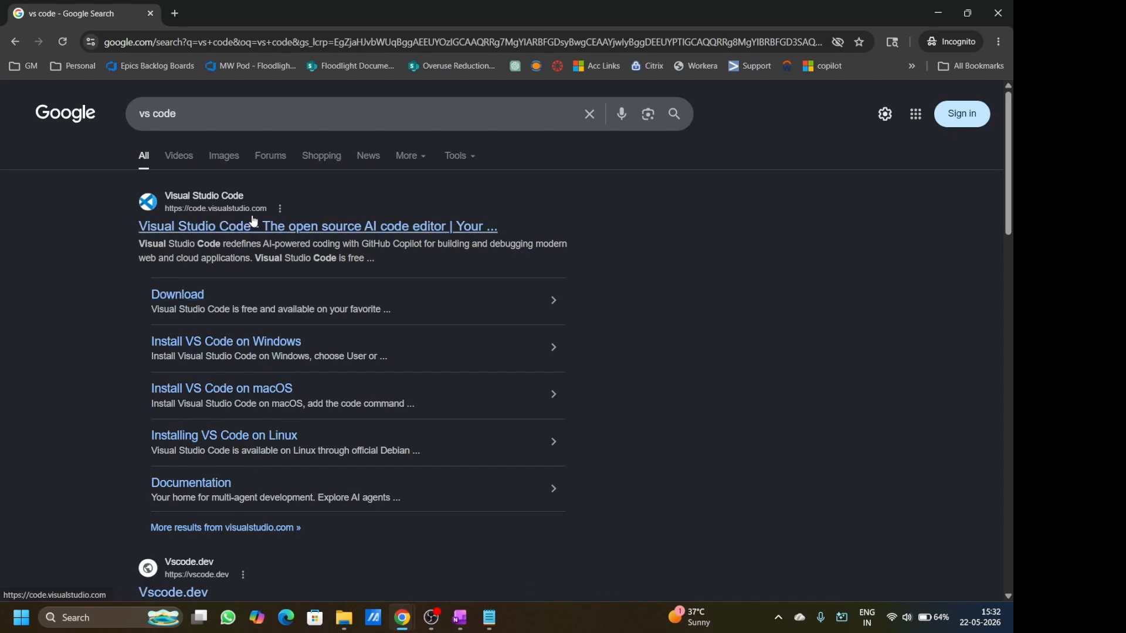
click(179, 299)
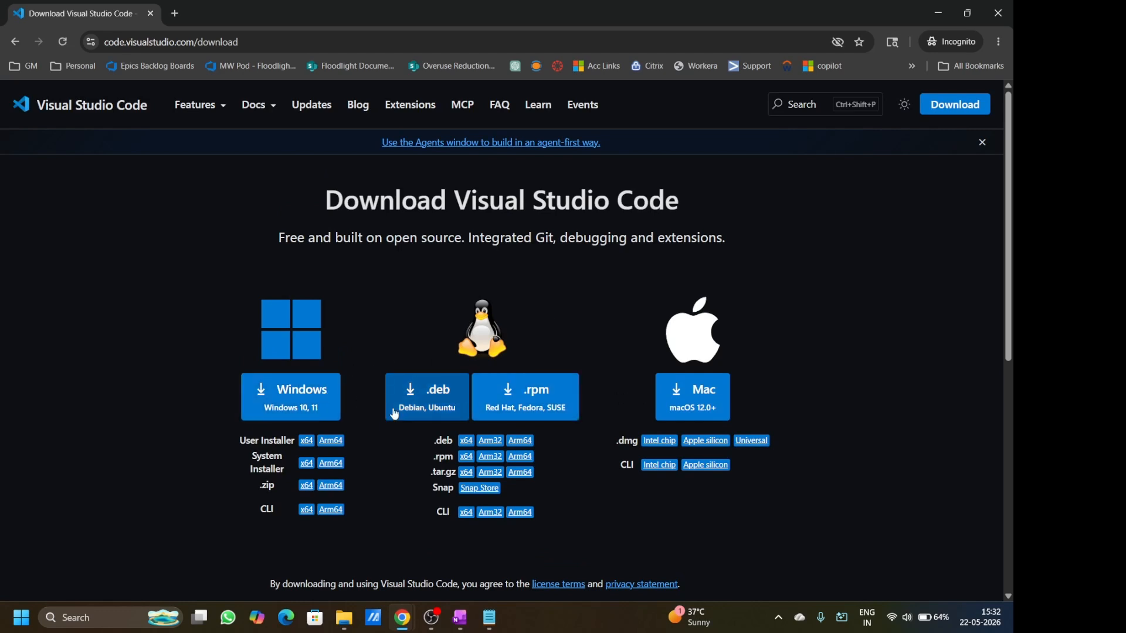
Download the Windows installer VSCodeUserSetup-x64-1.121.0 into the softwares folder under Downloads and minimise the browser.
click(281, 401)
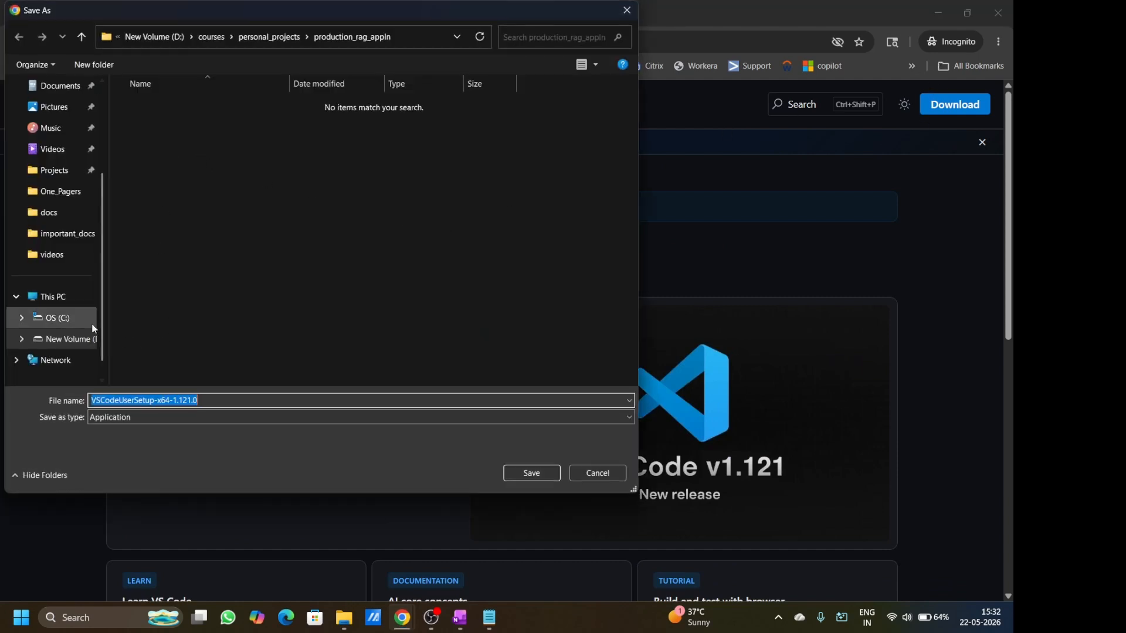
scroll(74, 179, up, 3)
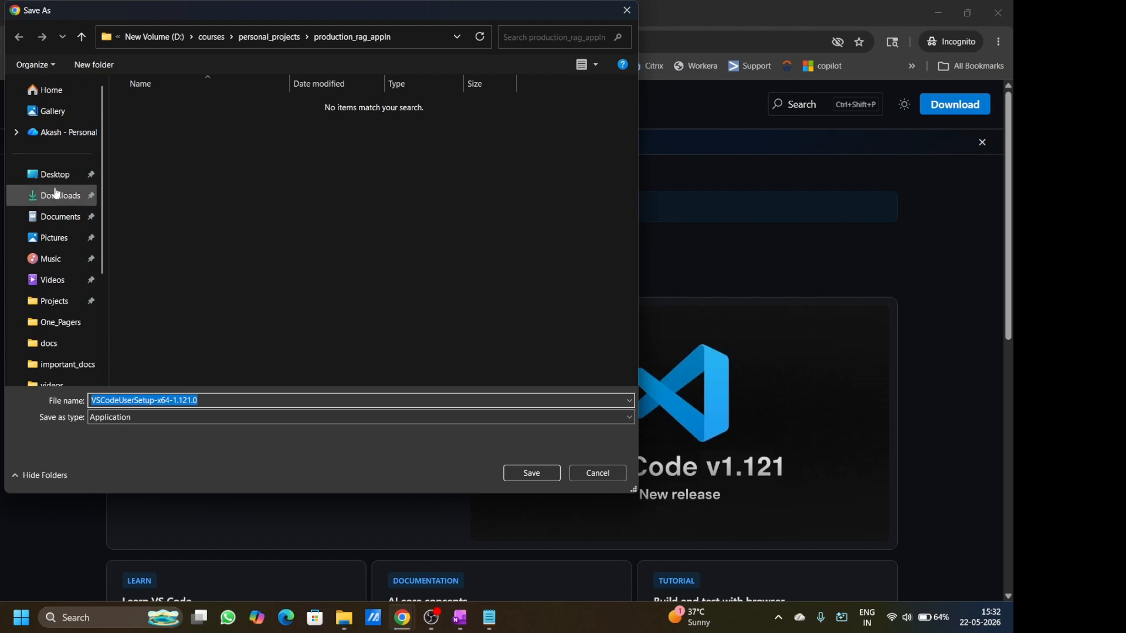
click(53, 196)
double_click(221, 125)
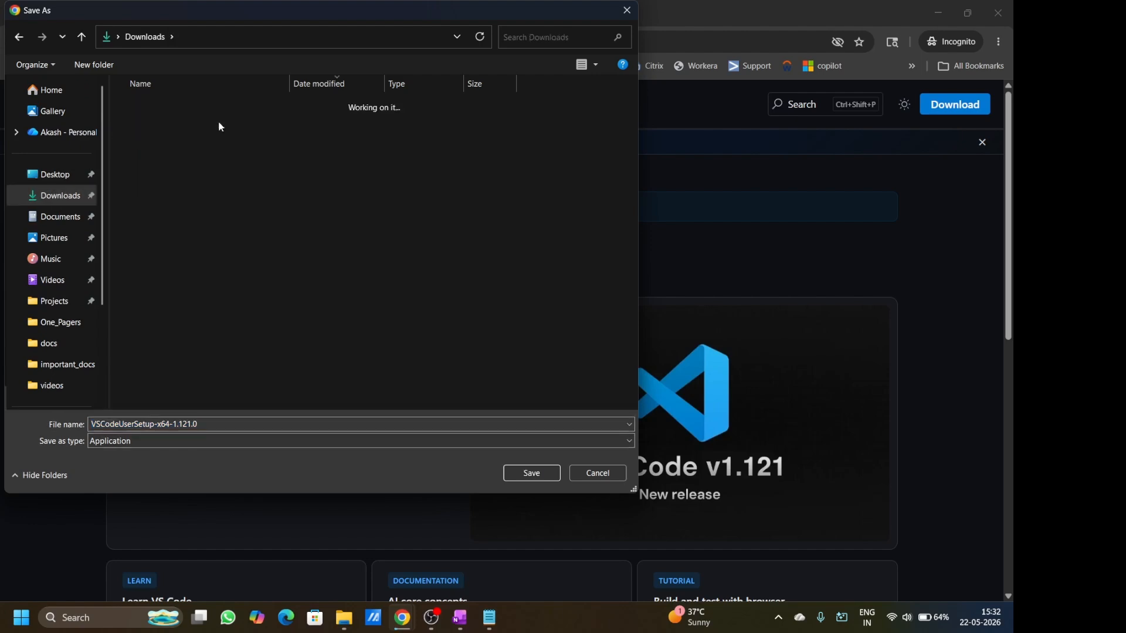
click(531, 472)
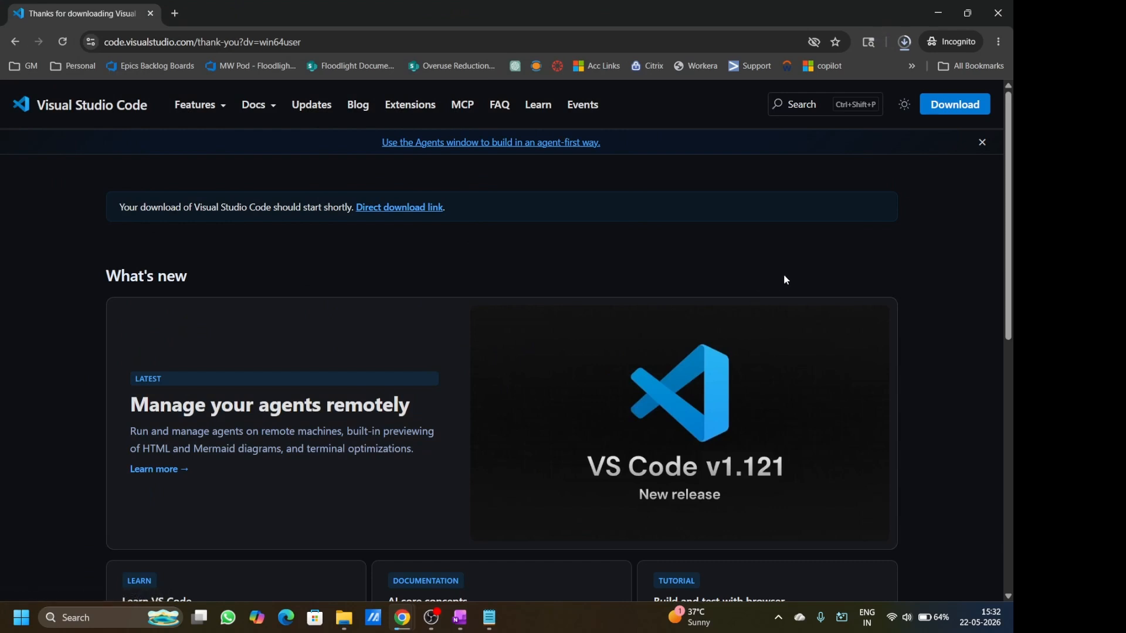
click(936, 9)
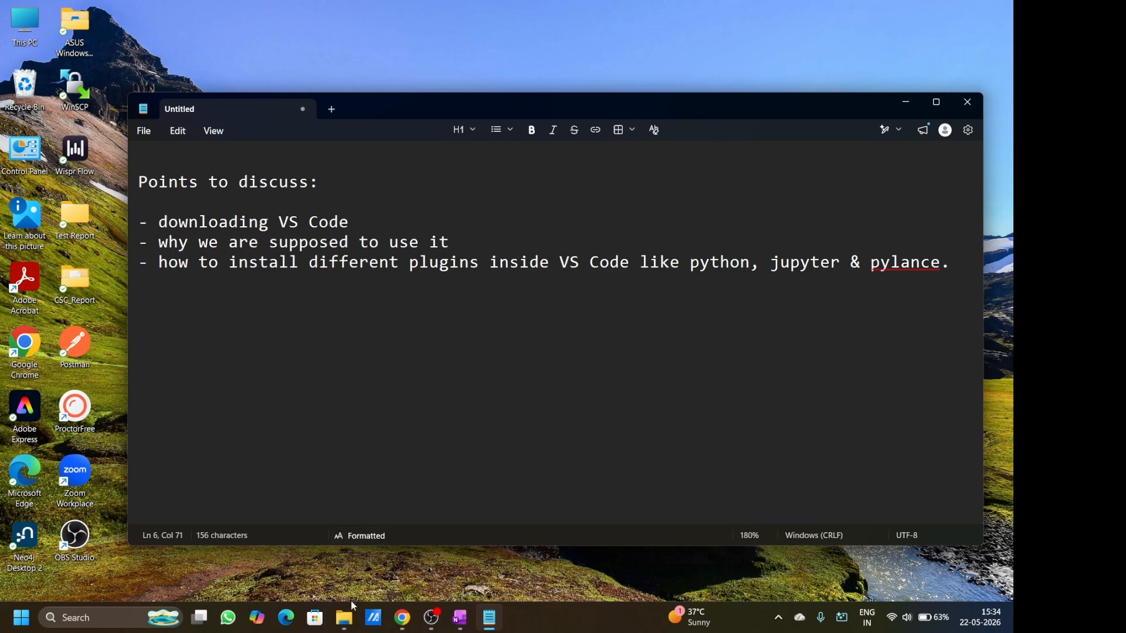
In a new File Explorer window, open the softwares folder in Downloads and run VSCodeUserSetup-x64-1.121.0 as administrator.
mouse_move(351, 626)
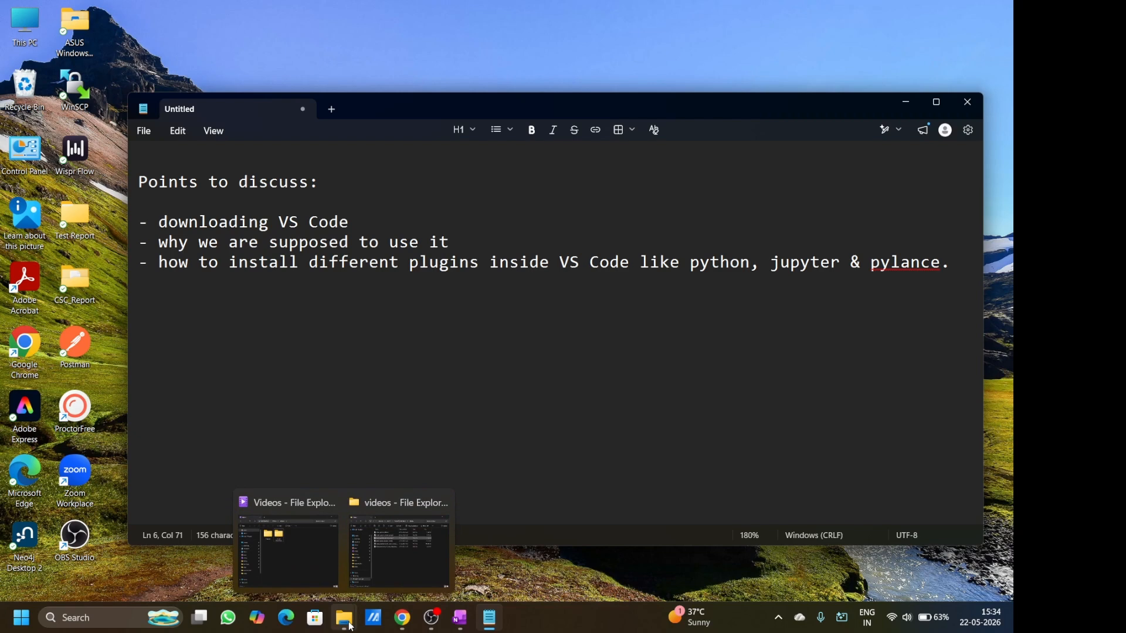
middle_click(350, 626)
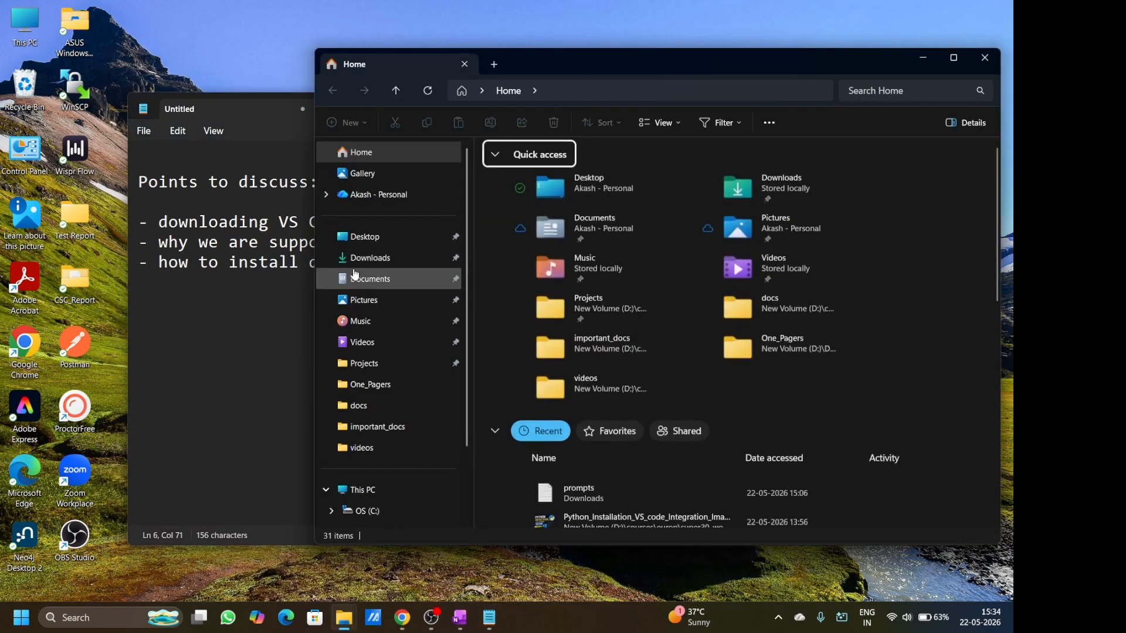
click(367, 258)
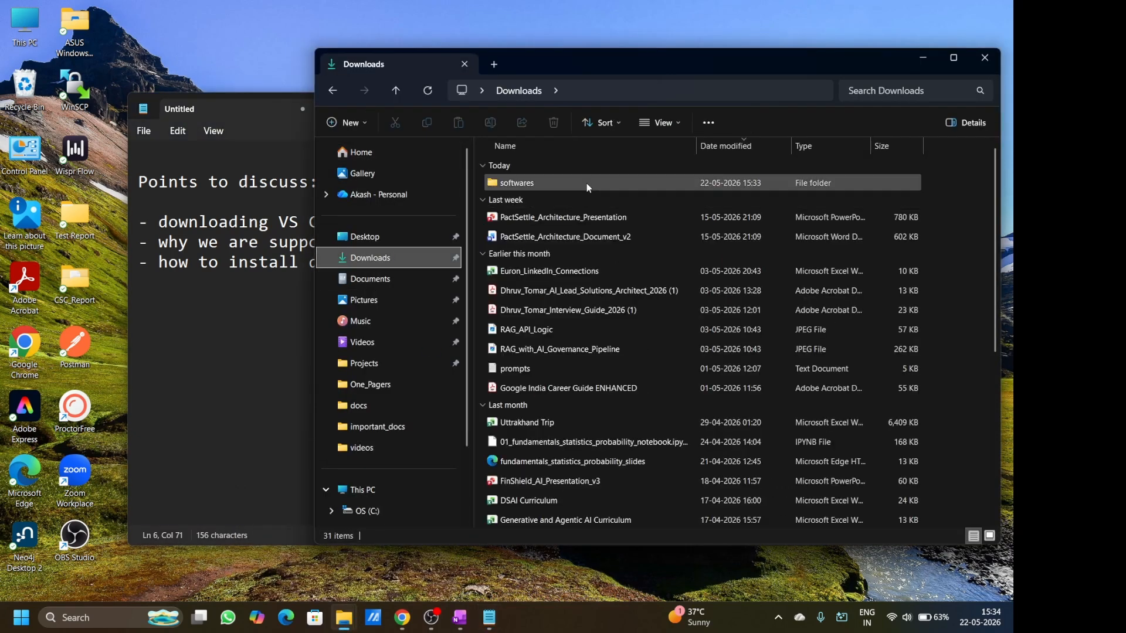
double_click(586, 183)
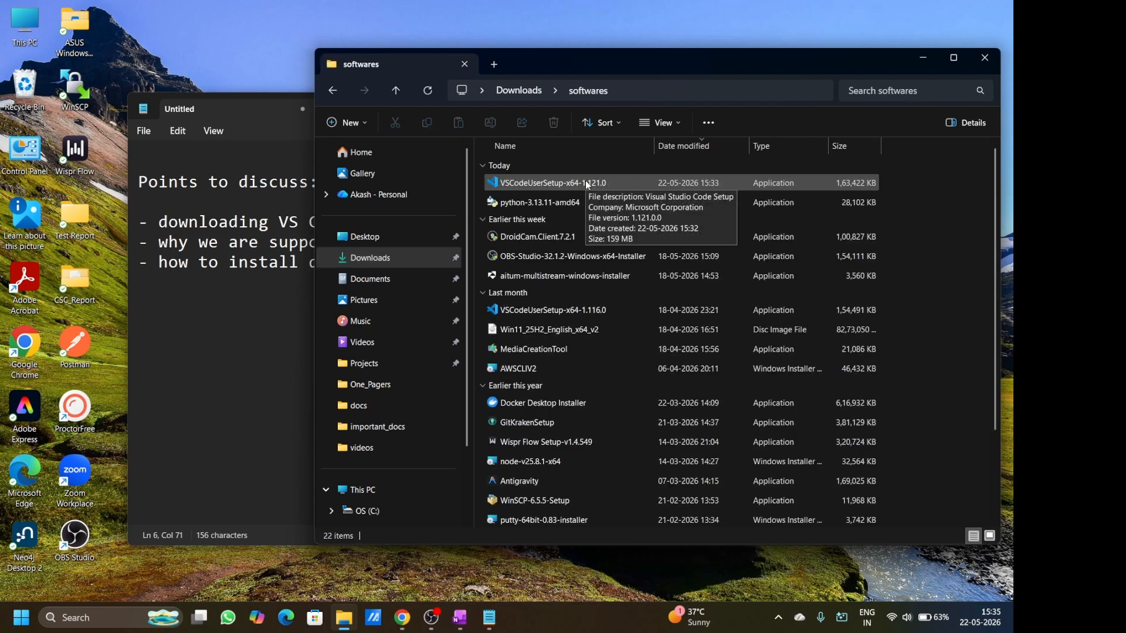
click(587, 185)
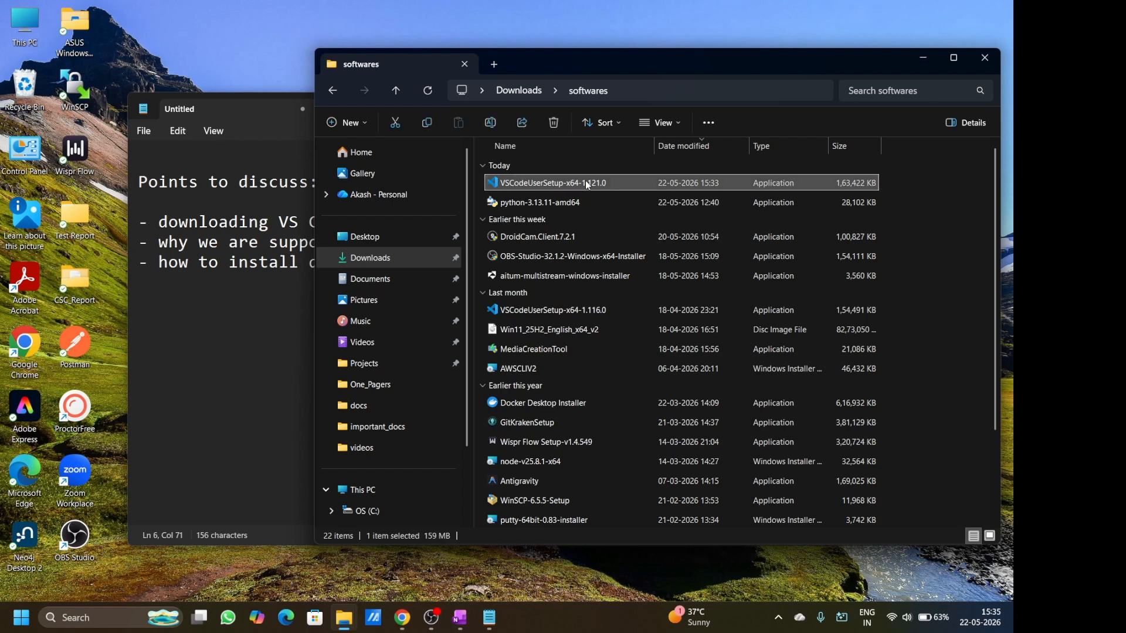
right_click(587, 186)
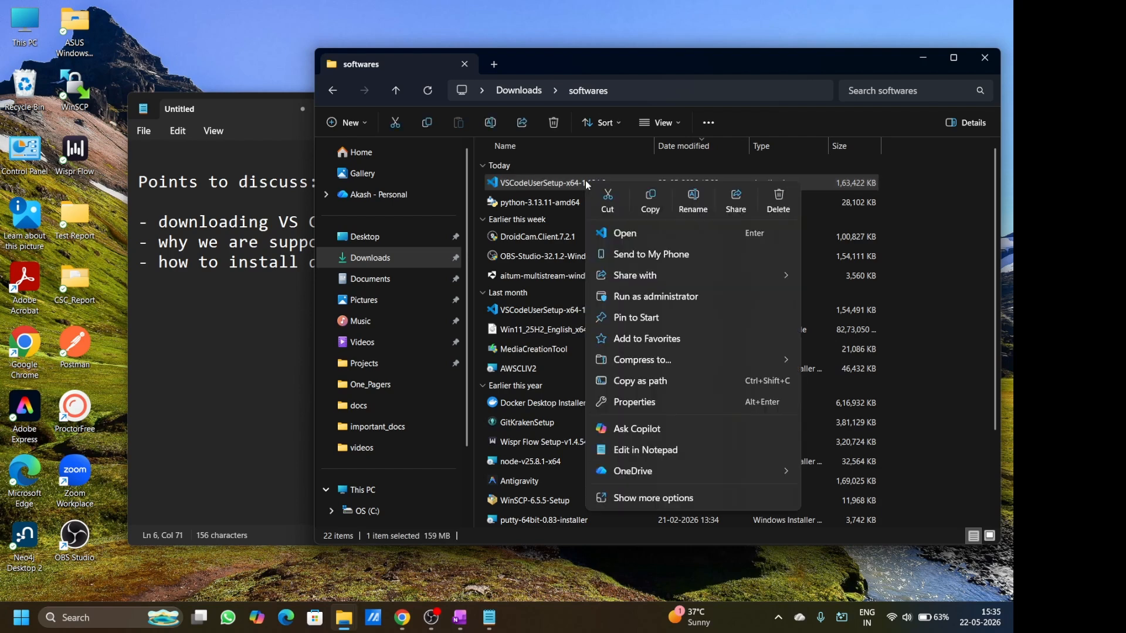
click(651, 301)
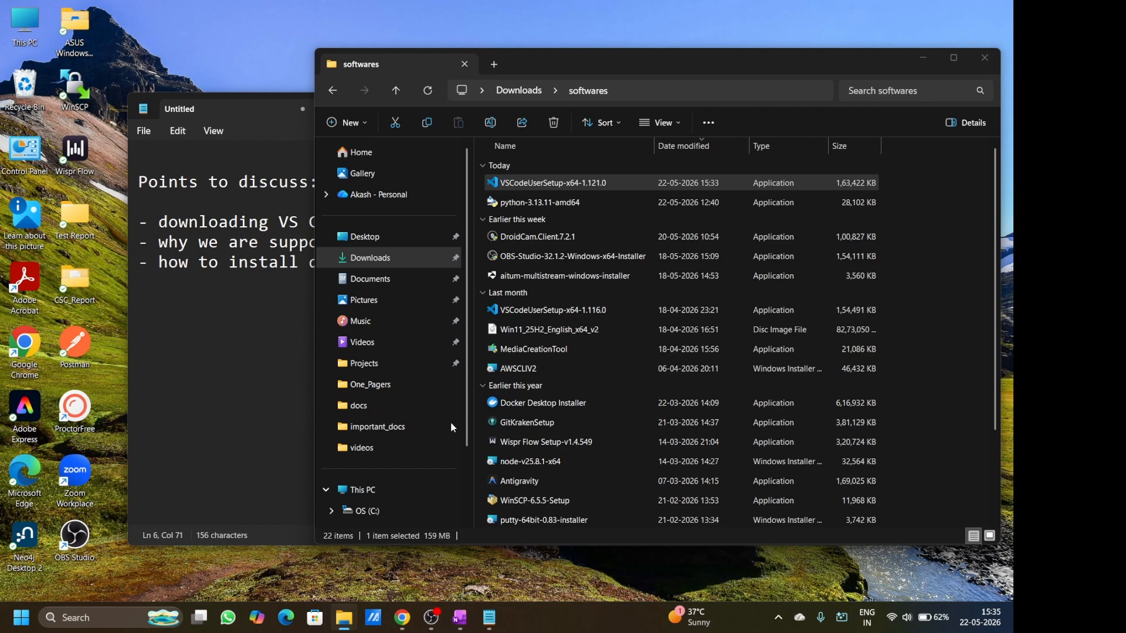
Minimise the Notepad and File Explorer windows and agree to continue the user installer as administrator.
key(alt+Tab)
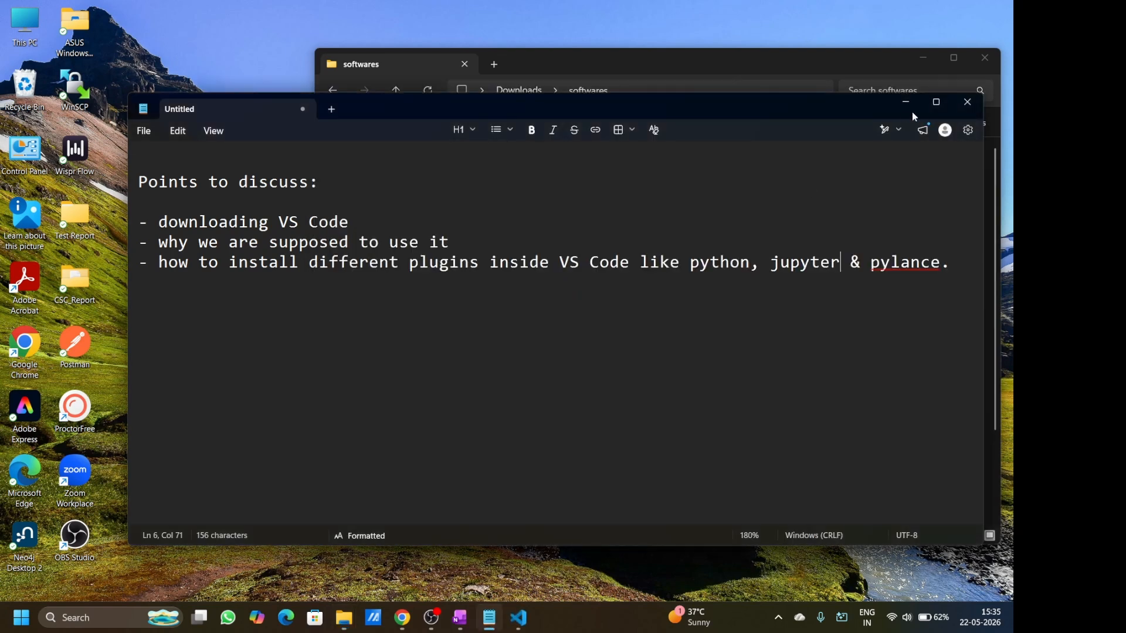
click(906, 102)
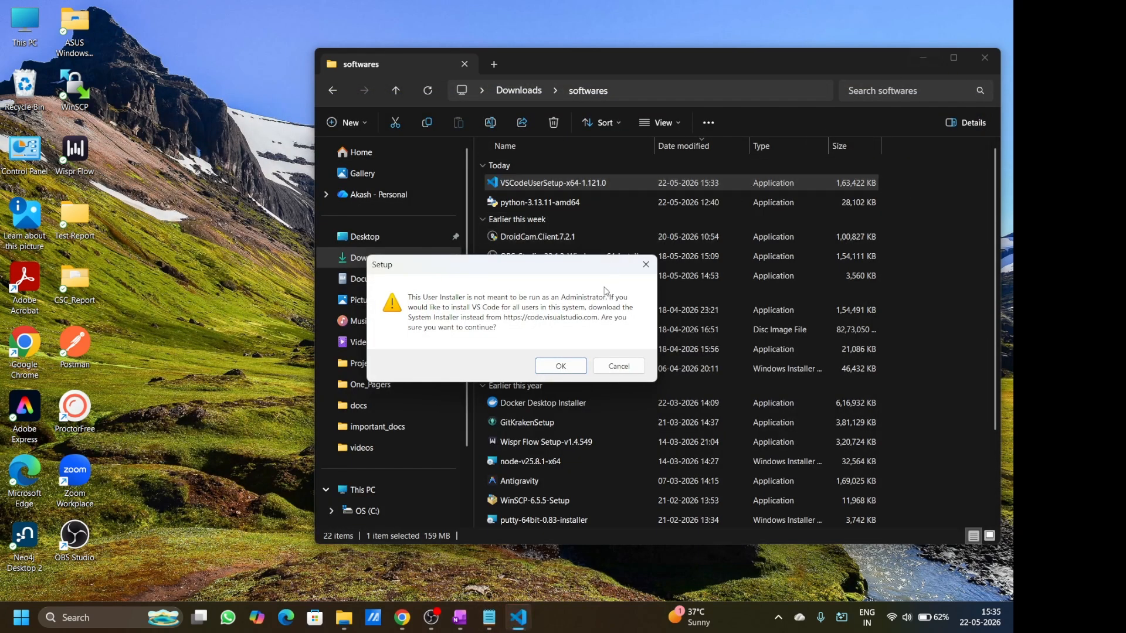
click(925, 56)
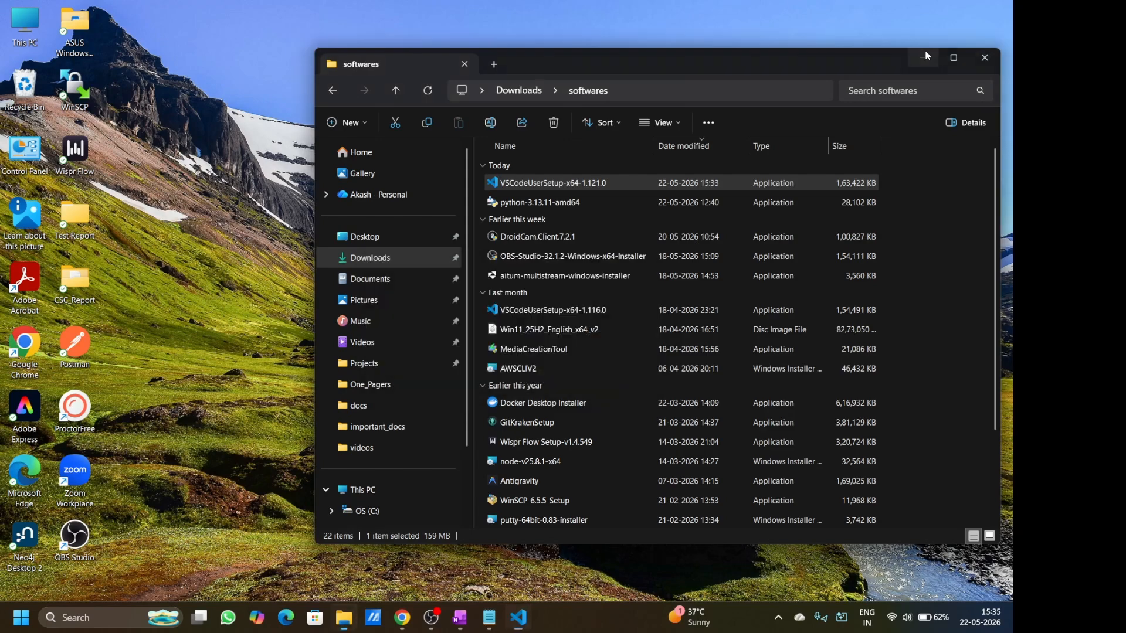
click(925, 55)
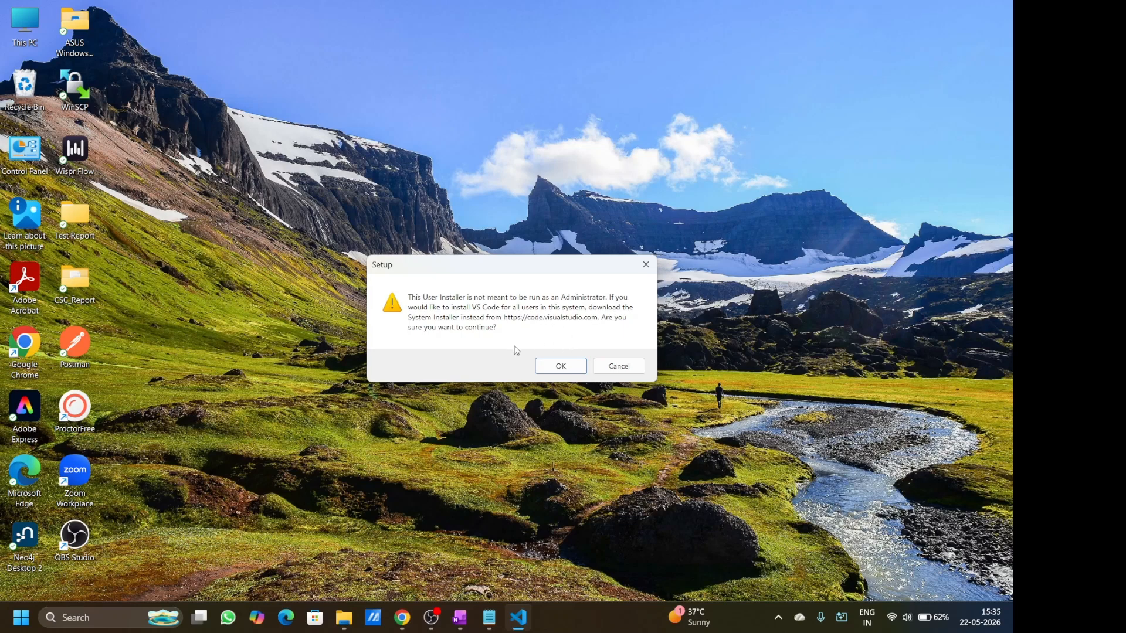
click(560, 367)
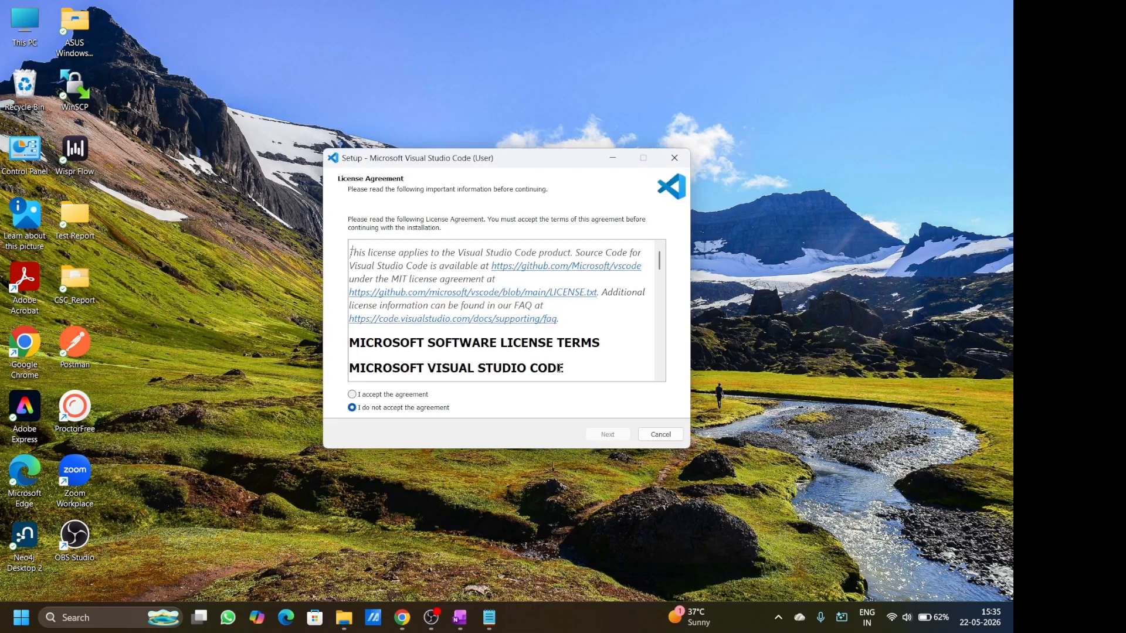
Accept the license agreement and install Visual Studio Code with the default destination, Start Menu folder and additional tasks.
click(353, 396)
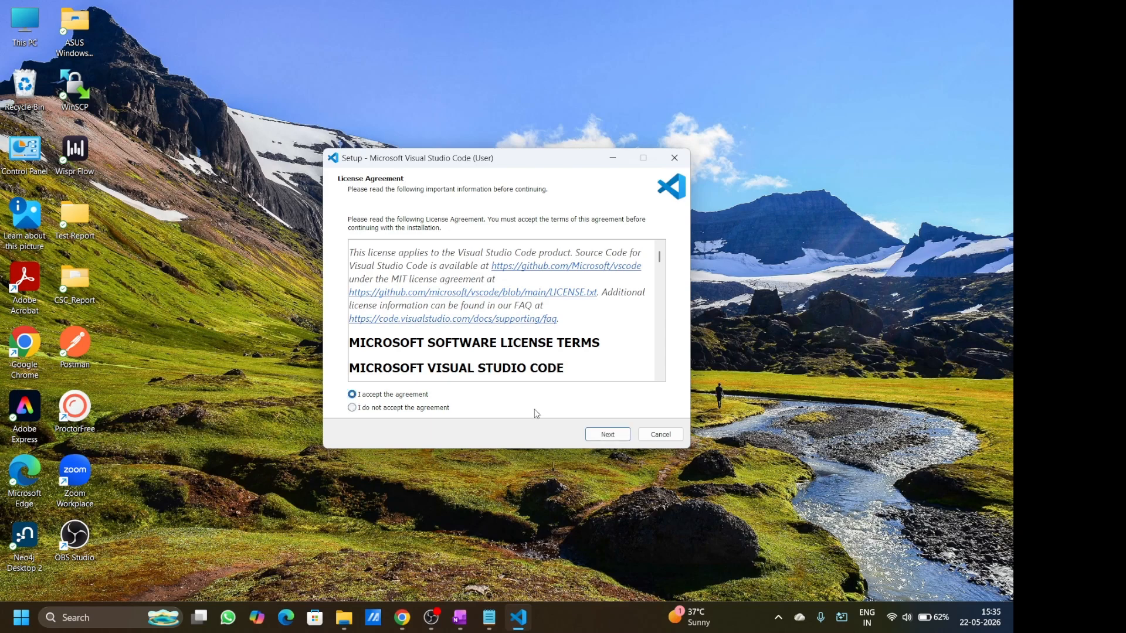
click(614, 438)
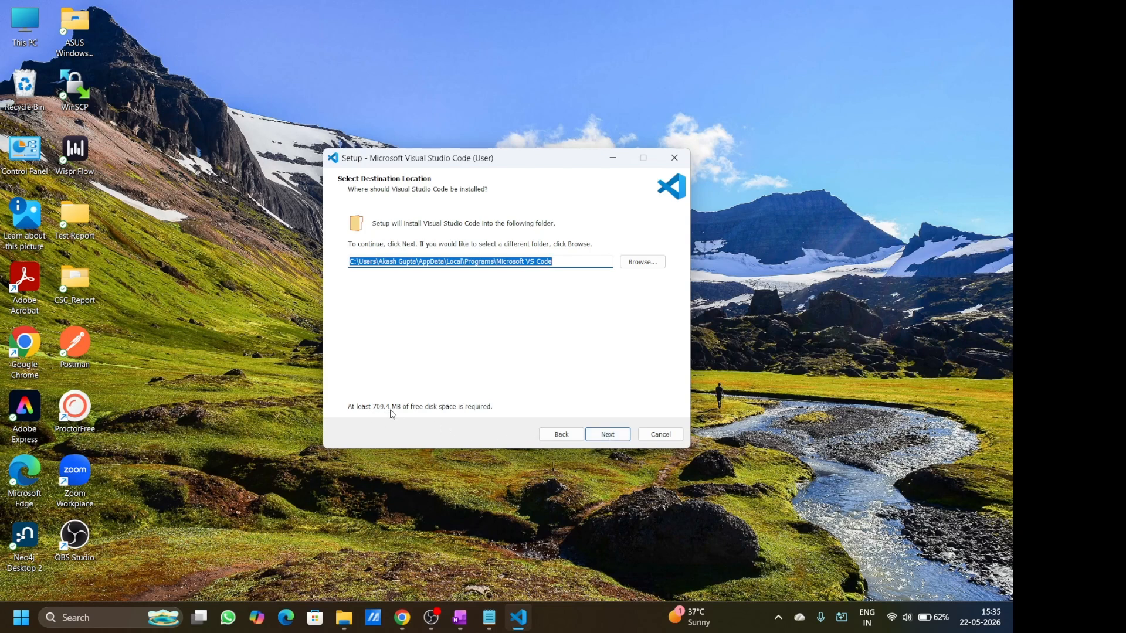
click(610, 437)
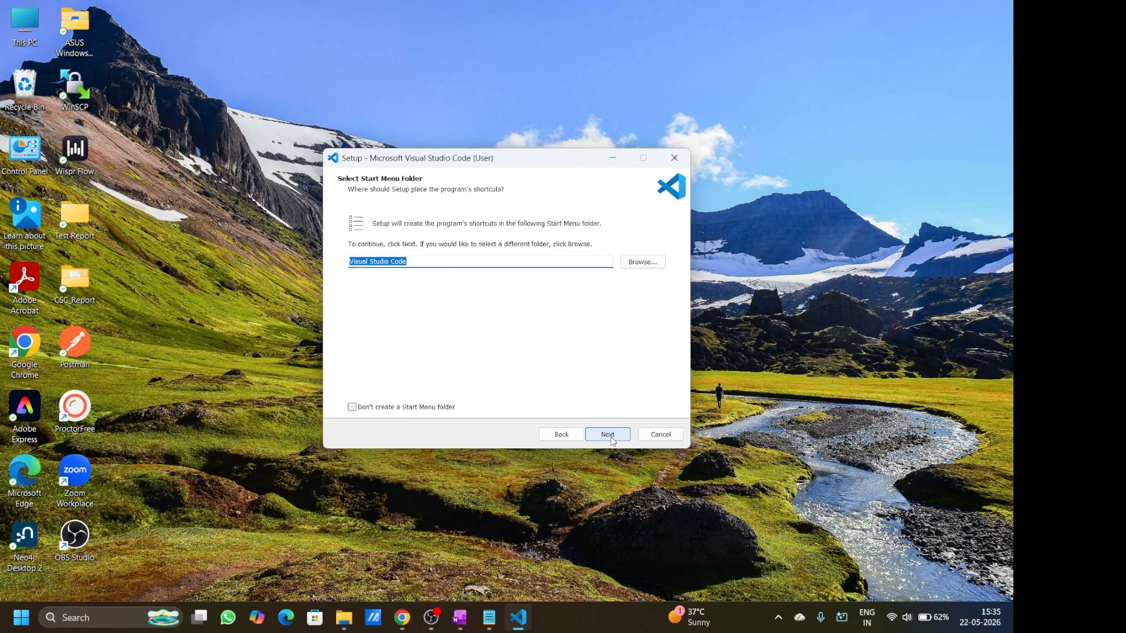
click(610, 437)
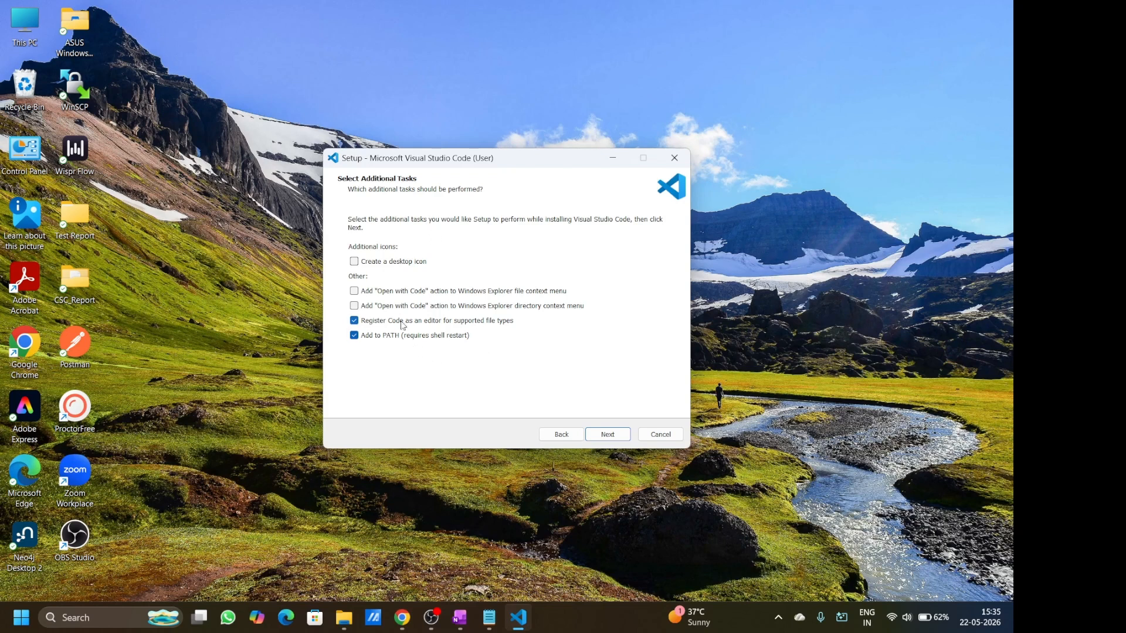
click(608, 436)
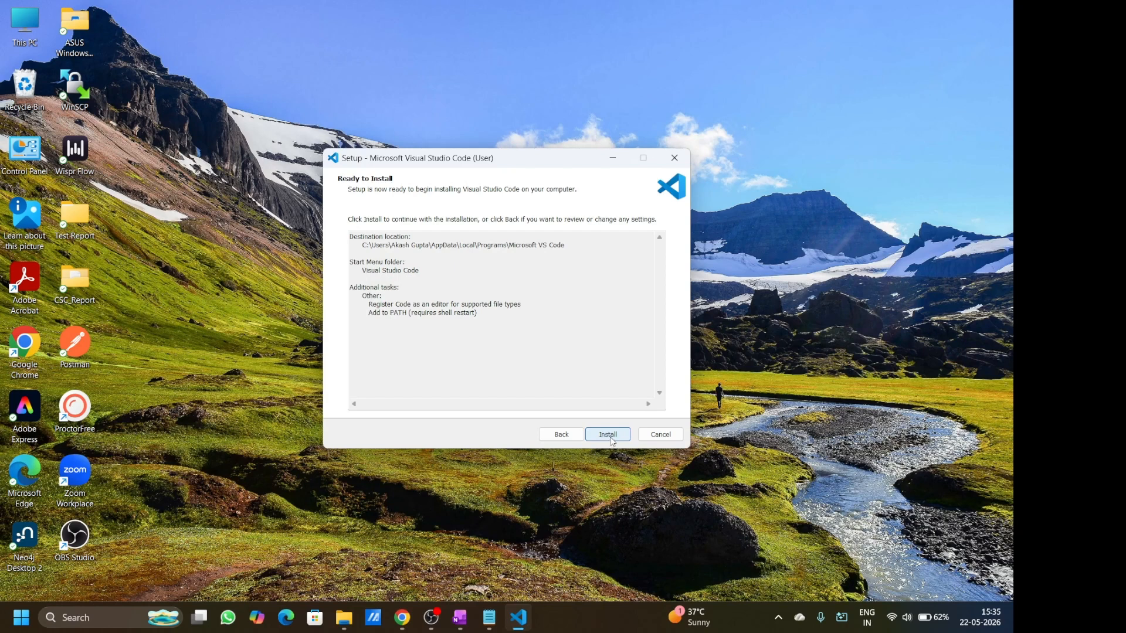
click(611, 441)
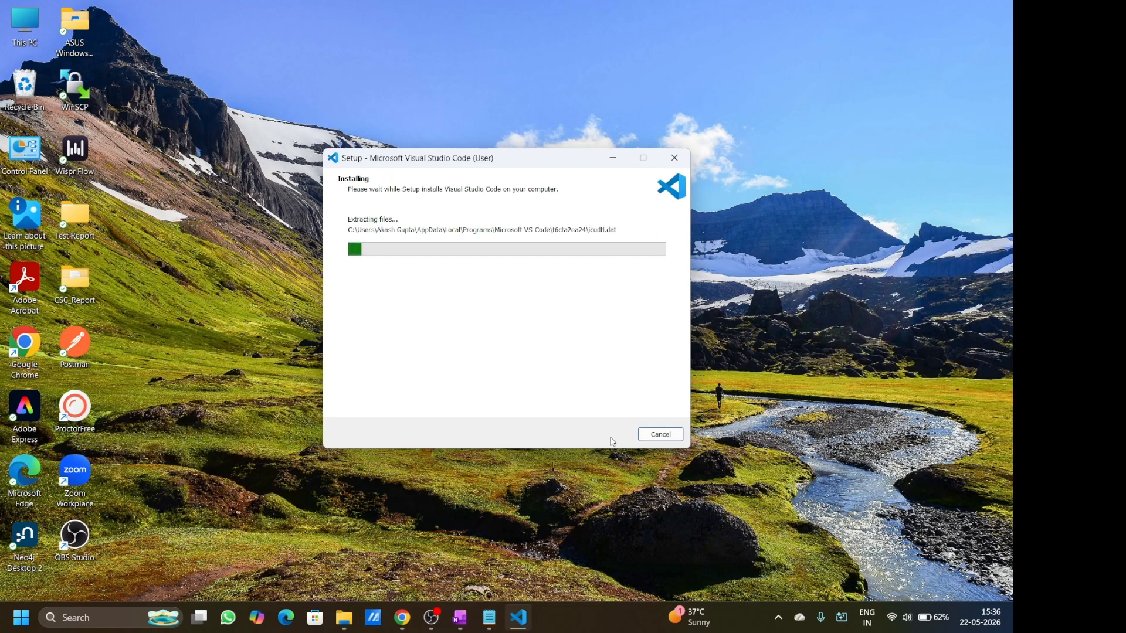
Consult the Notepad points during the installation, minimise them and finish the setup wizard with Launch Visual Studio Code enabled.
mouse_move(495, 619)
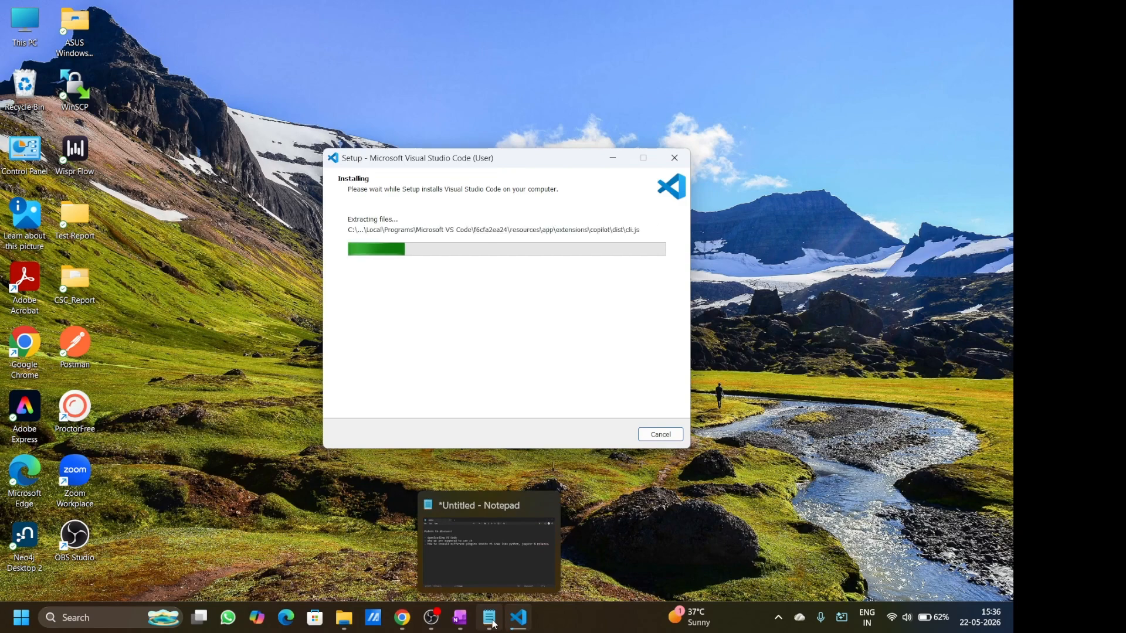
click(493, 624)
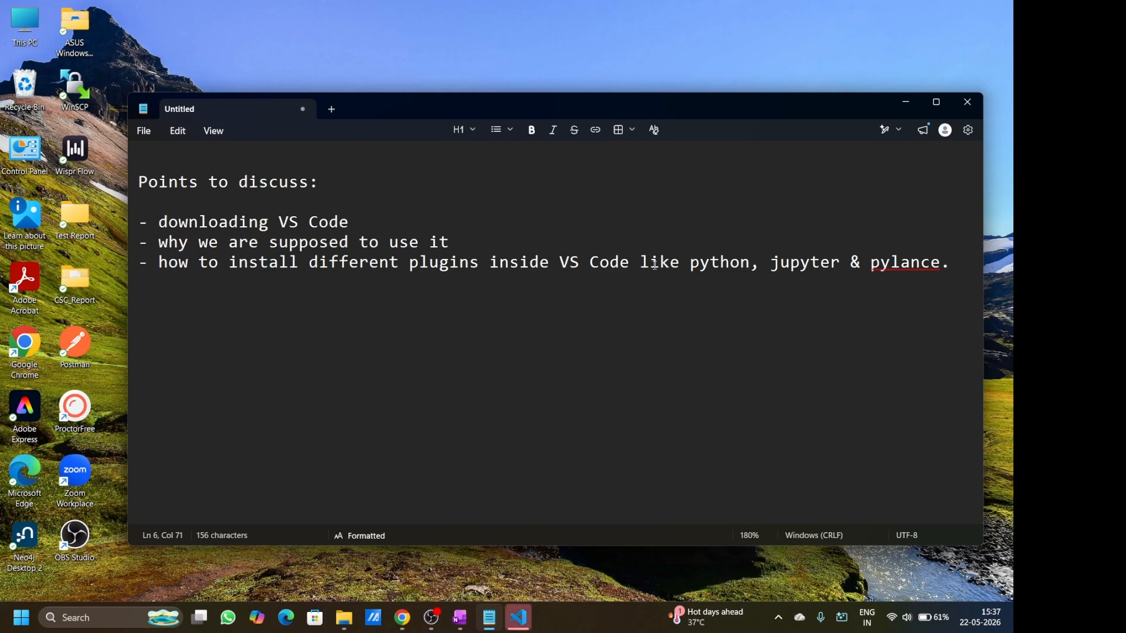
click(907, 104)
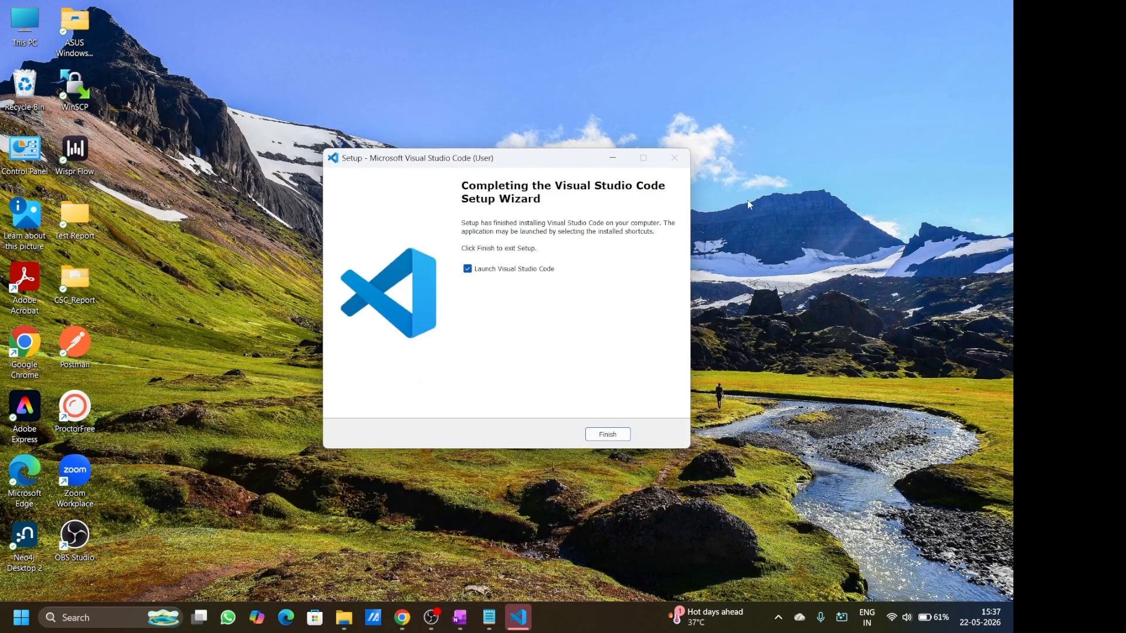
click(603, 436)
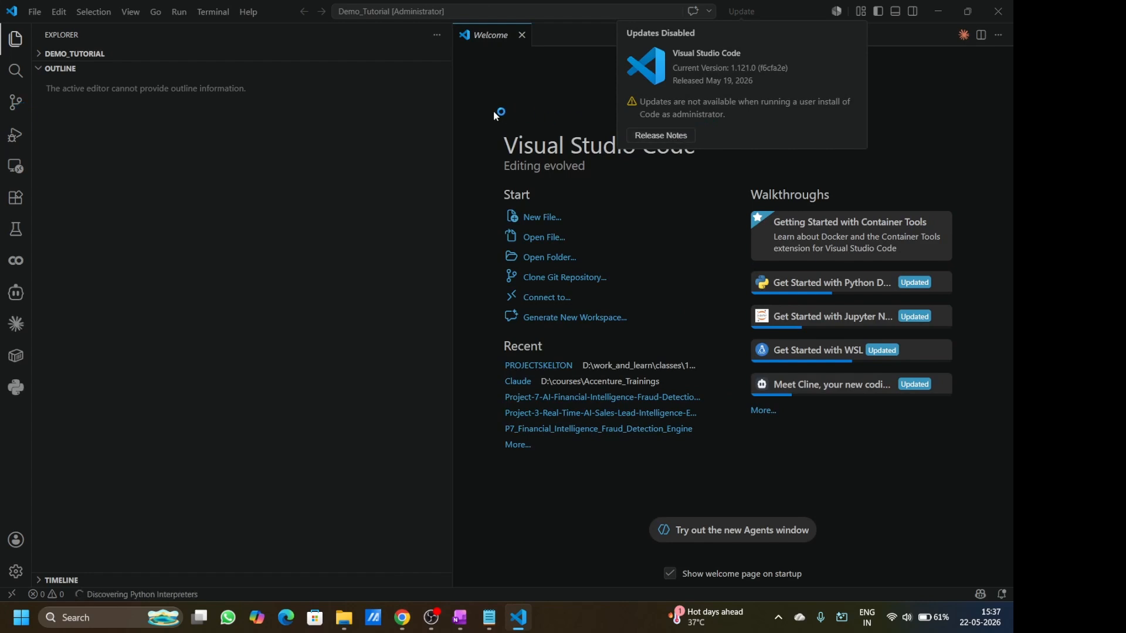
Narrow the side bar, open a new maximised Visual Studio Code window and show its file Explorer.
drag(452, 100, 144, 125)
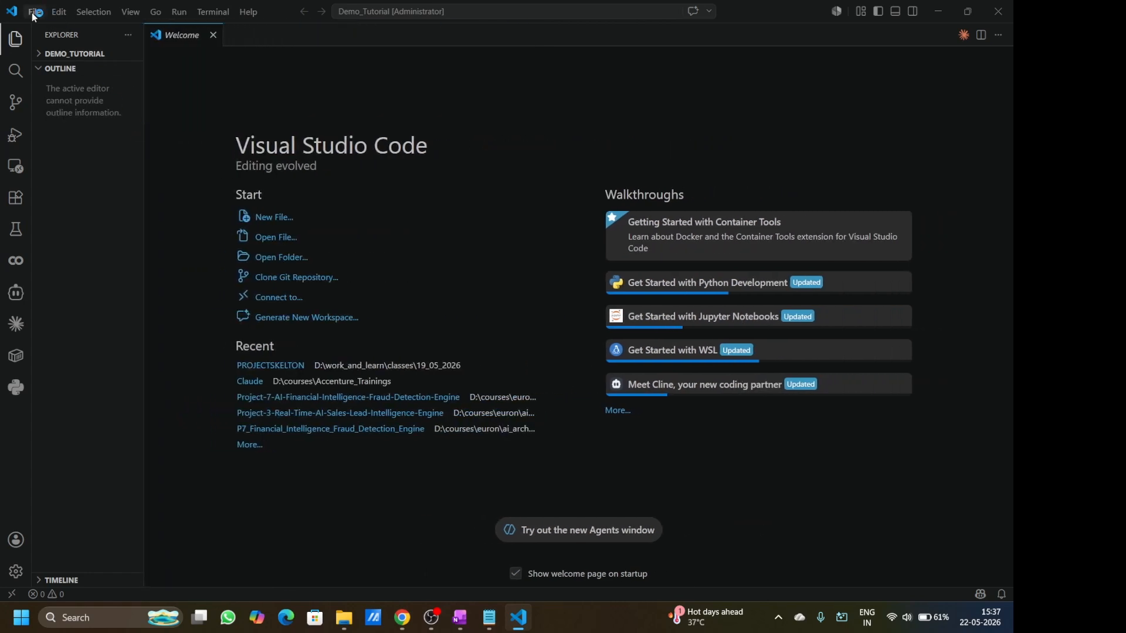
click(32, 12)
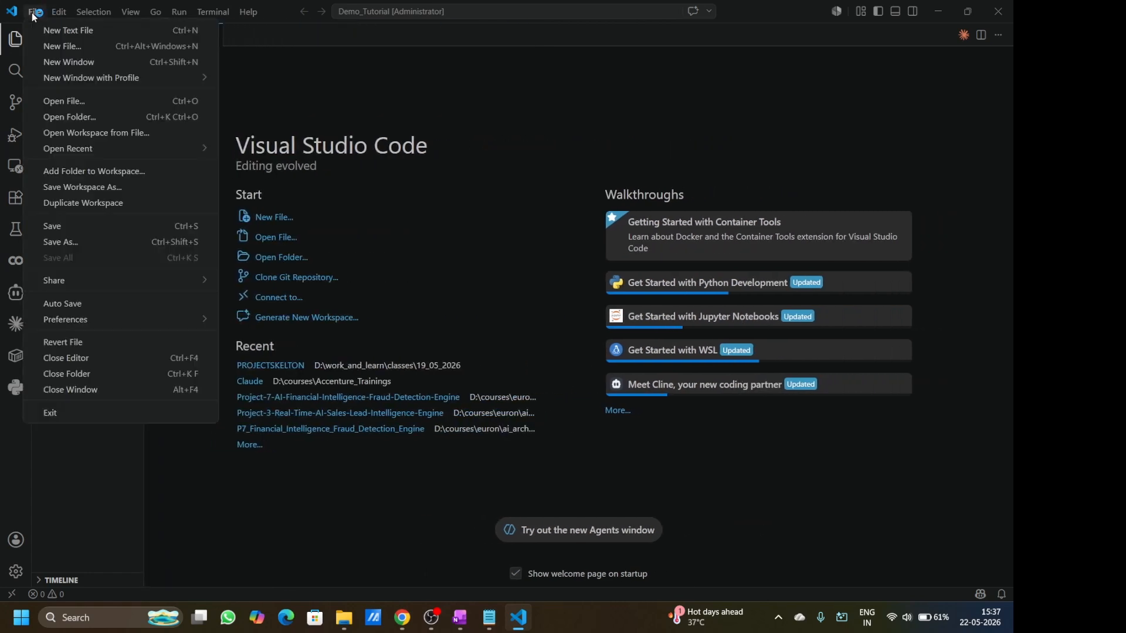
click(82, 64)
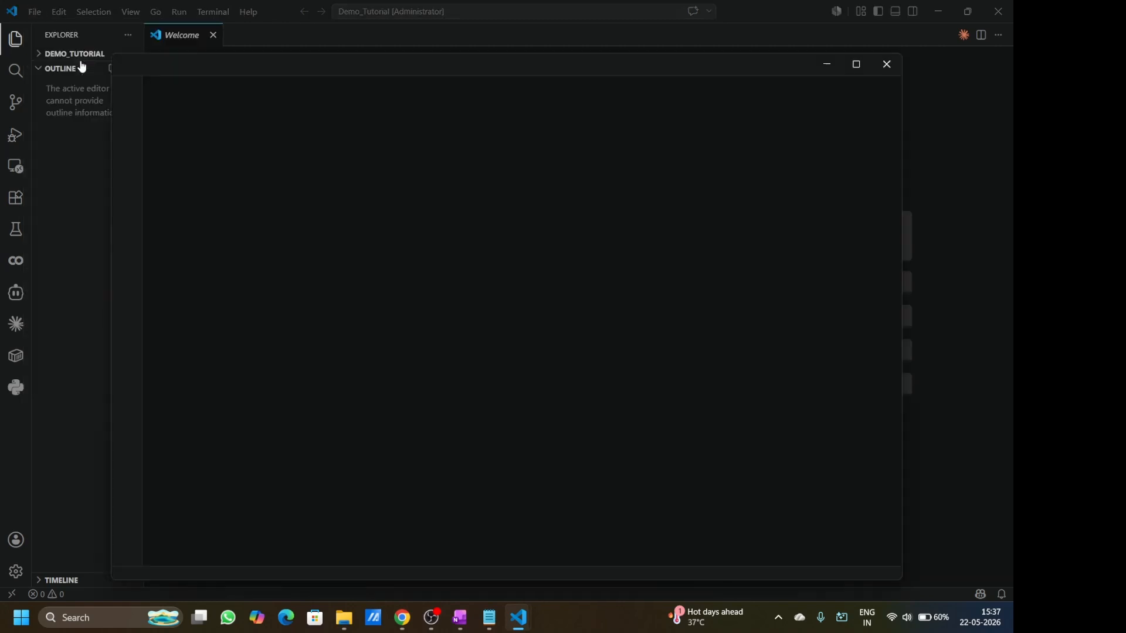
click(857, 66)
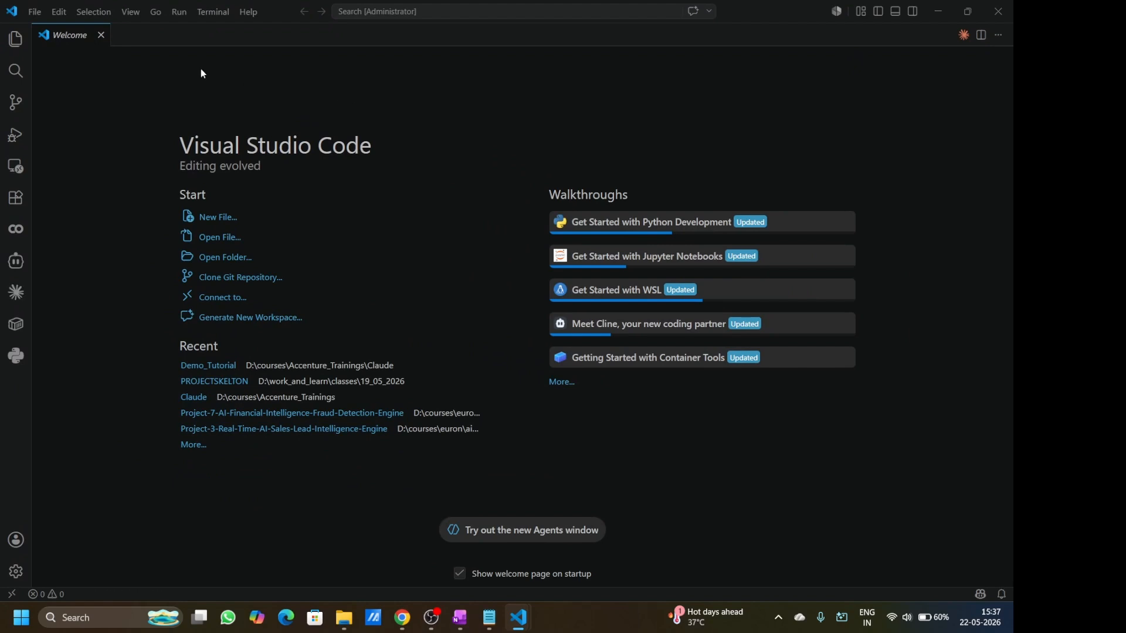
click(15, 41)
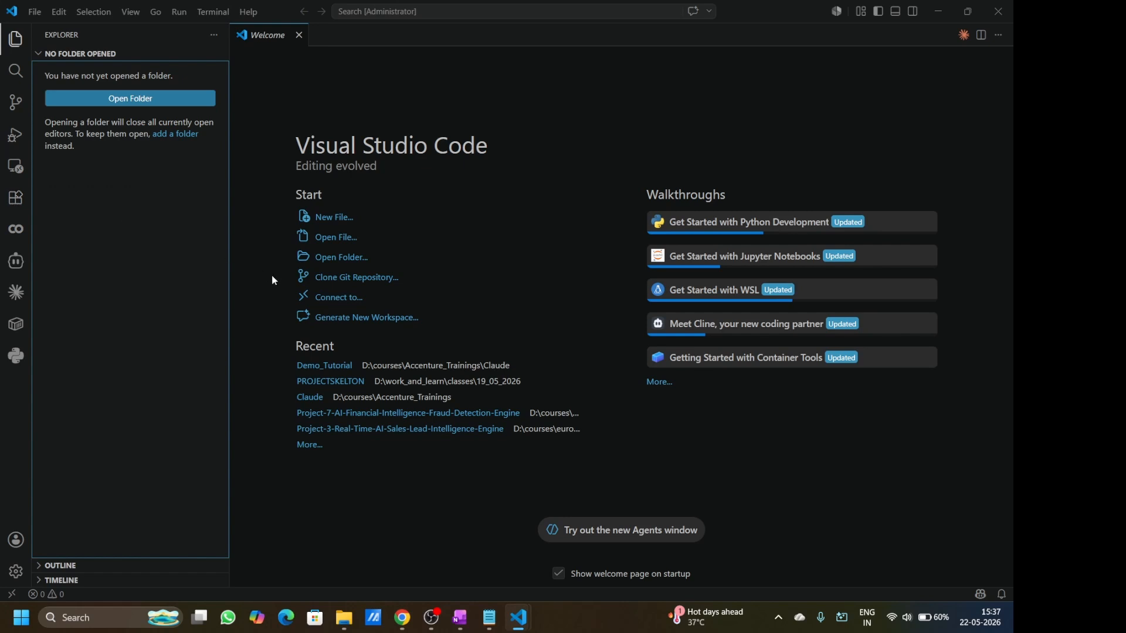
Search the extensions for python, uninstall and reinstall Microsoft's Python extension, and open the Pylance extension's details.
key(ctrl+shift+x)
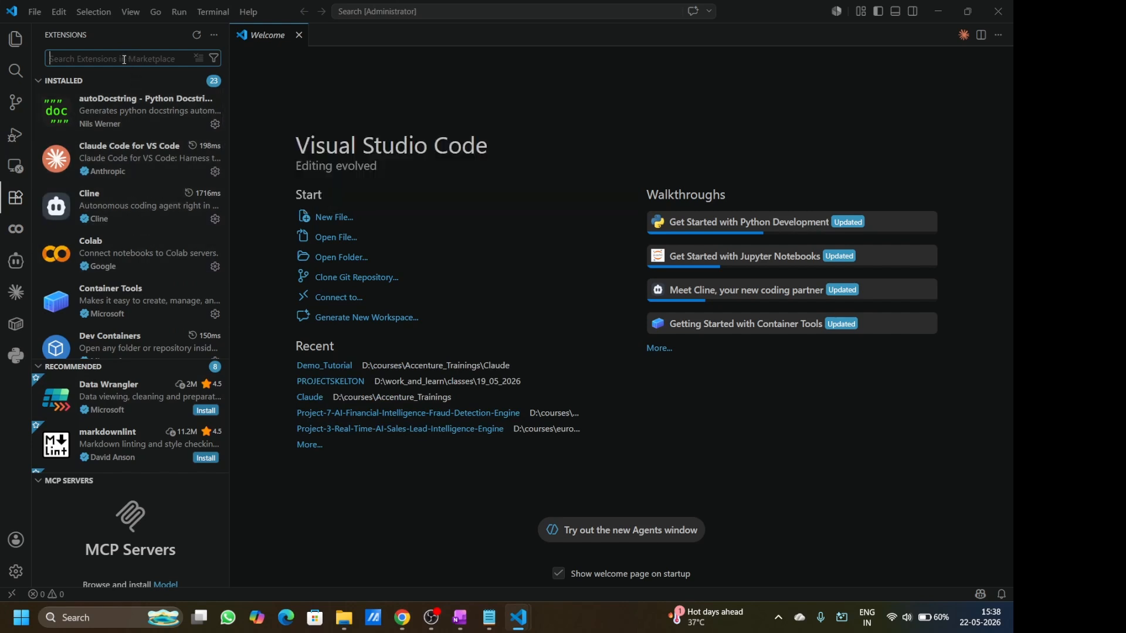
text(python)
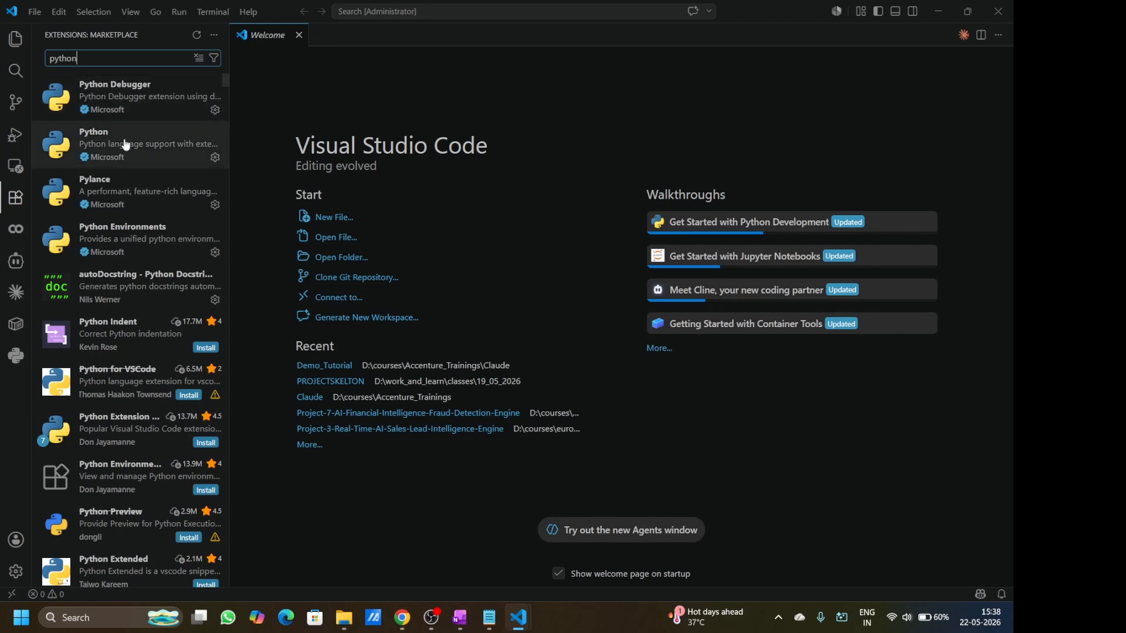
click(136, 151)
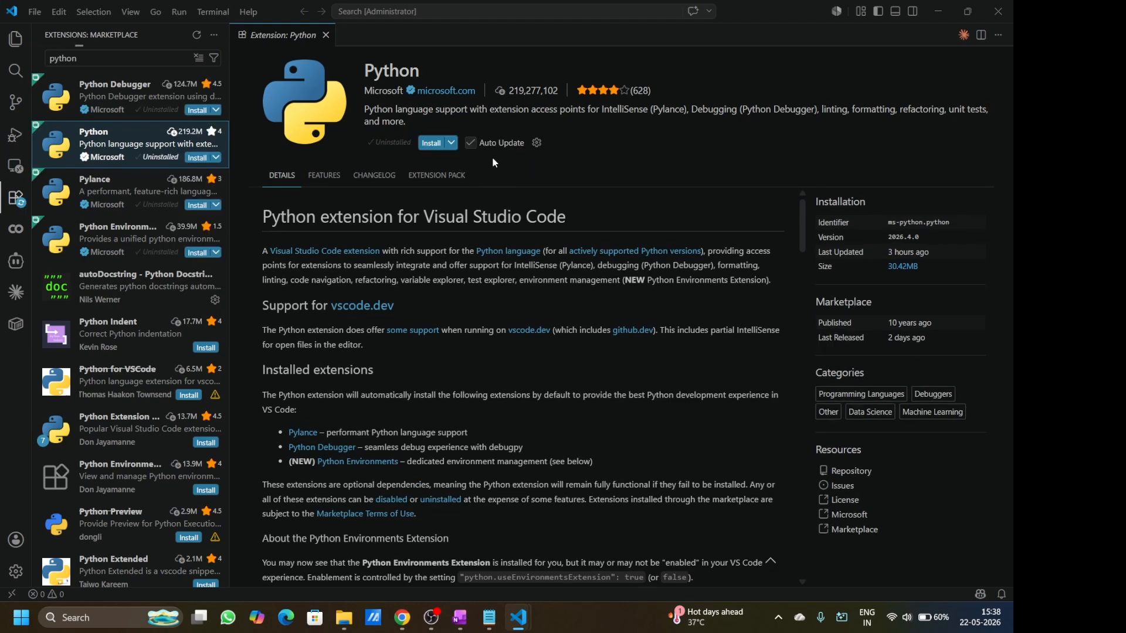
click(376, 144)
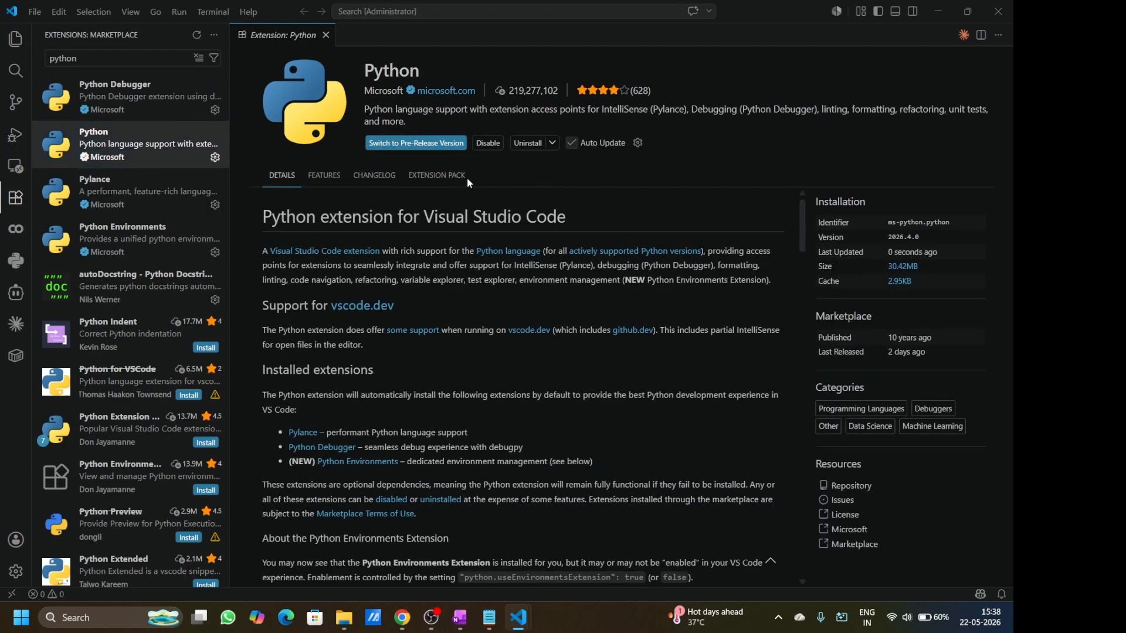
click(116, 195)
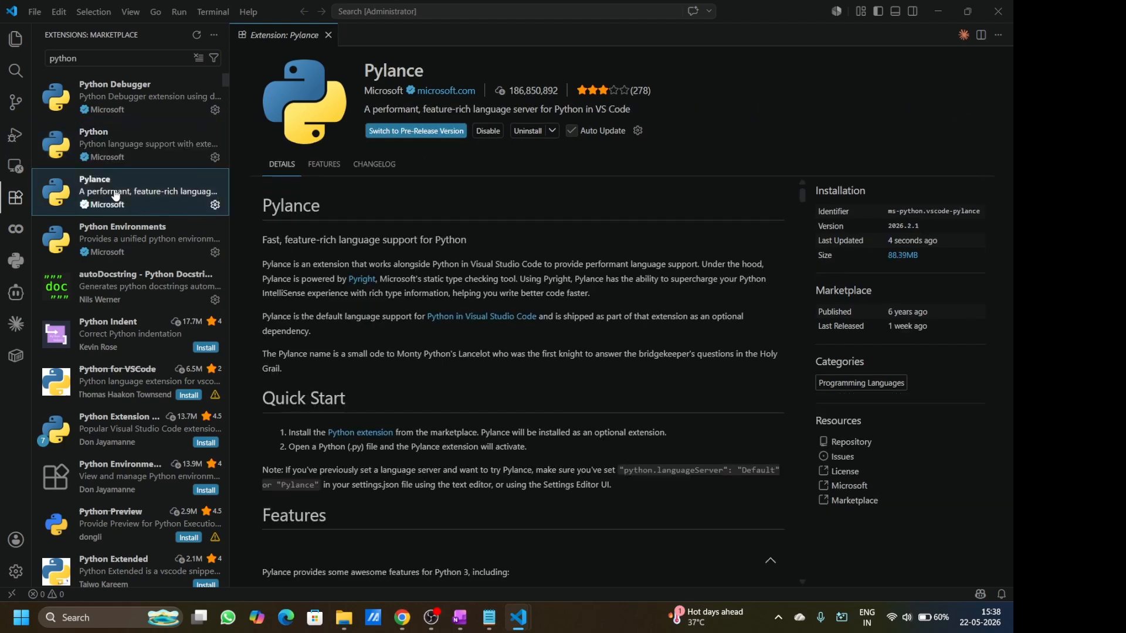
mouse_move(138, 190)
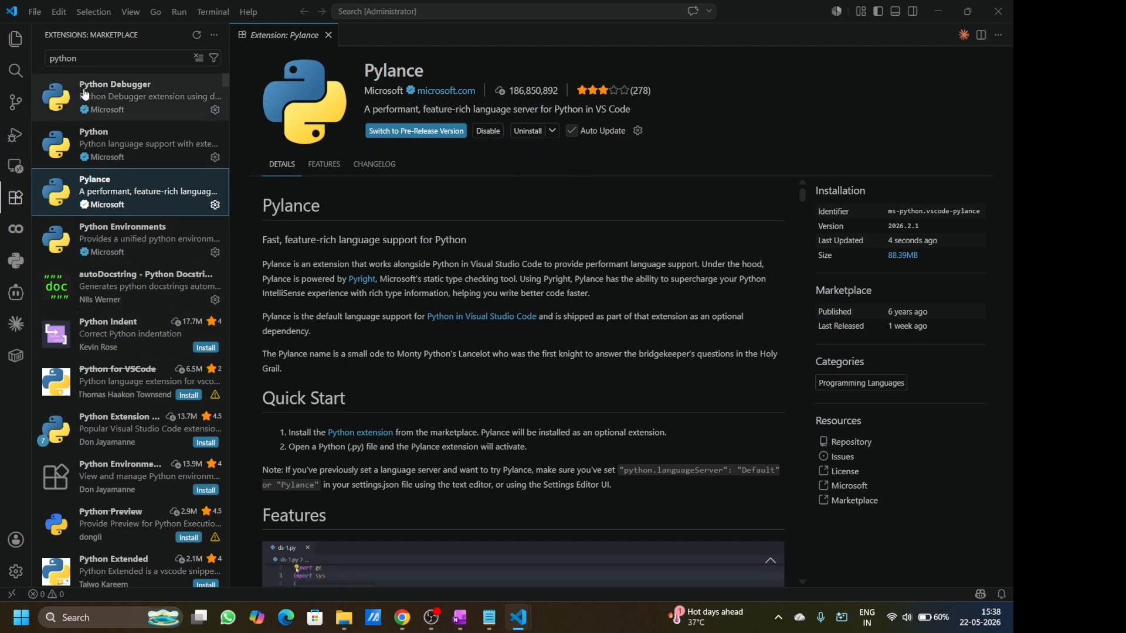
Check the Notepad points, search the extensions for jupyter, open Microsoft's Jupyter extension and browse the related extensions.
click(85, 58)
key(ctrl+a)
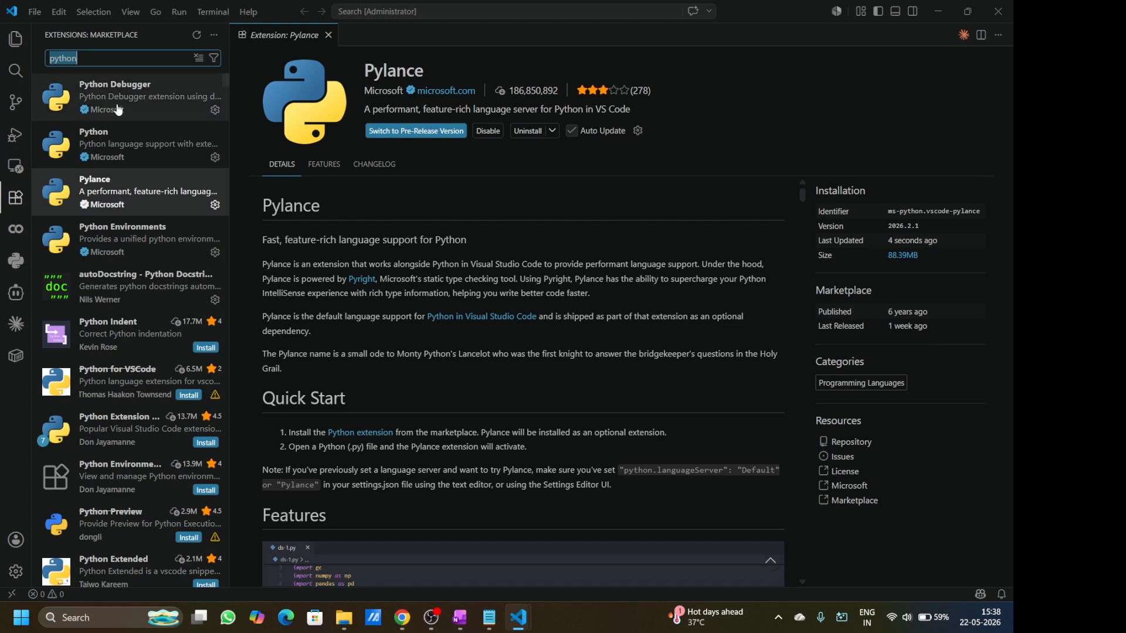
click(491, 623)
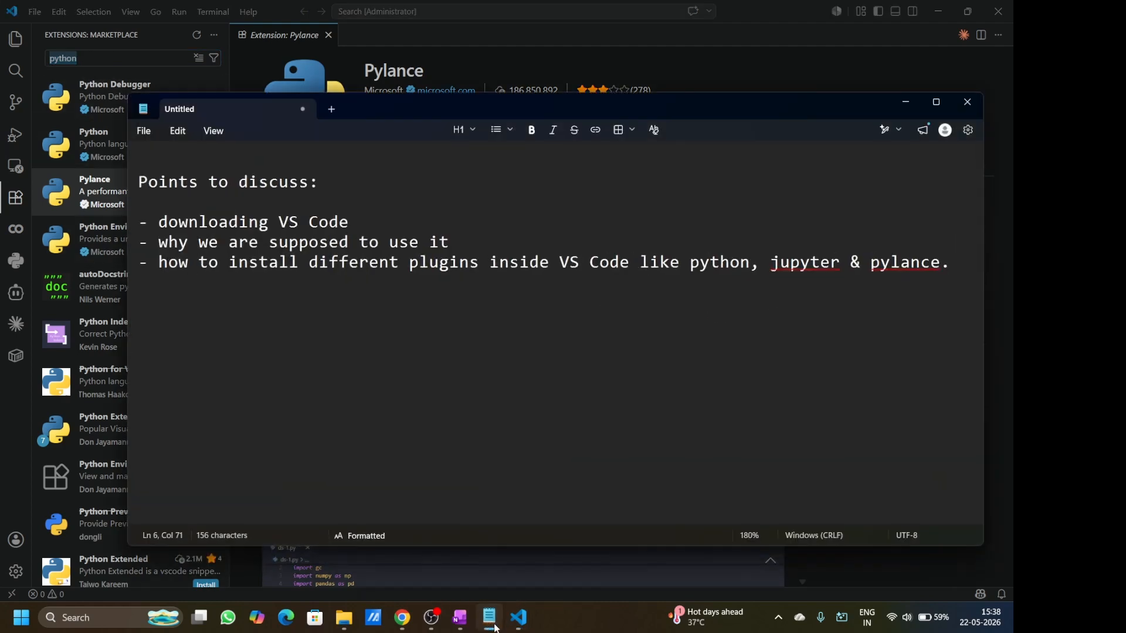
click(493, 624)
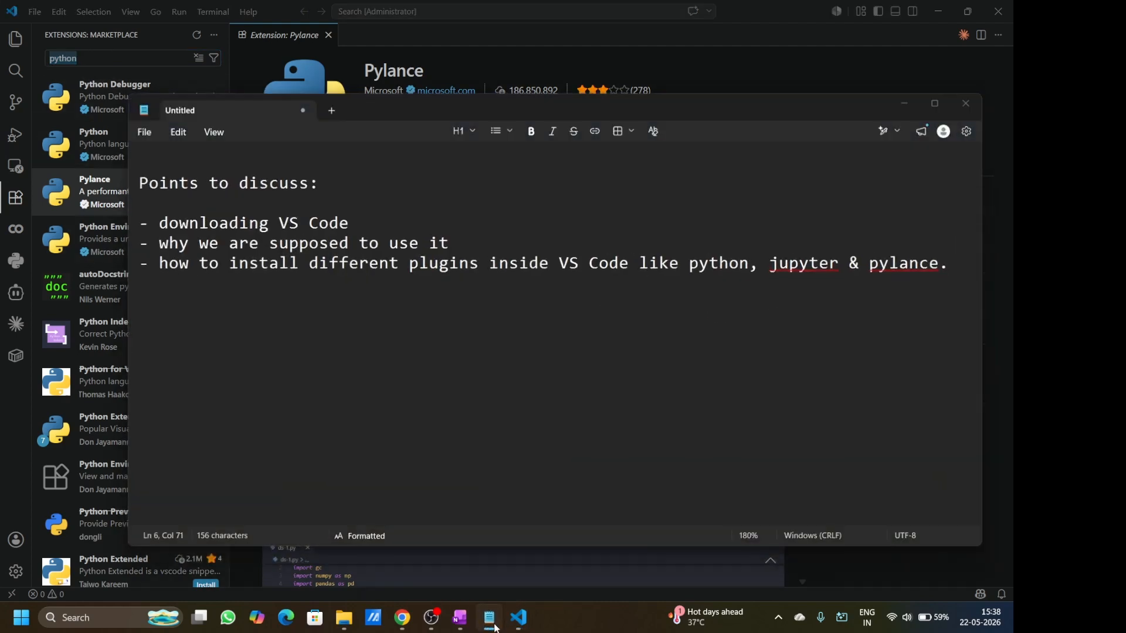
text(ju)
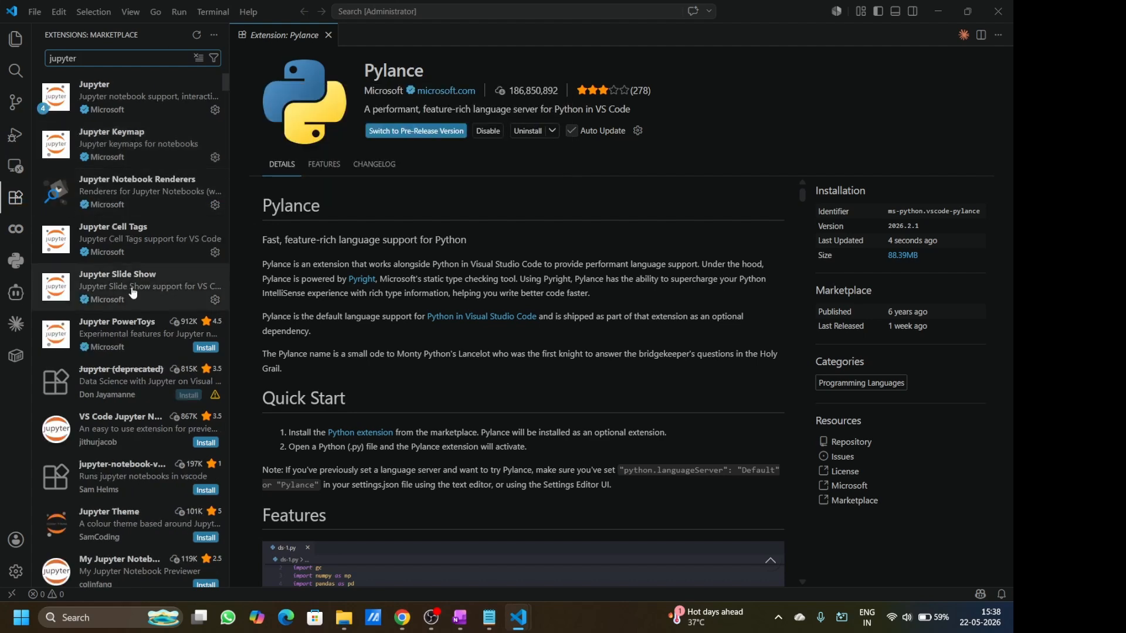
click(130, 109)
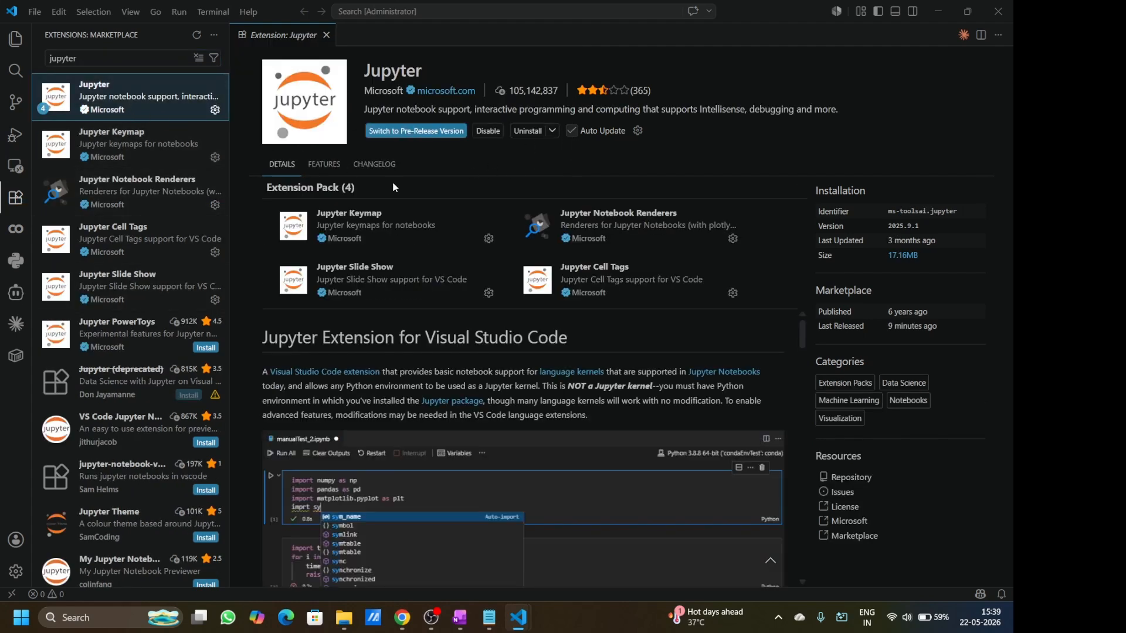
scroll(156, 309, down, 6)
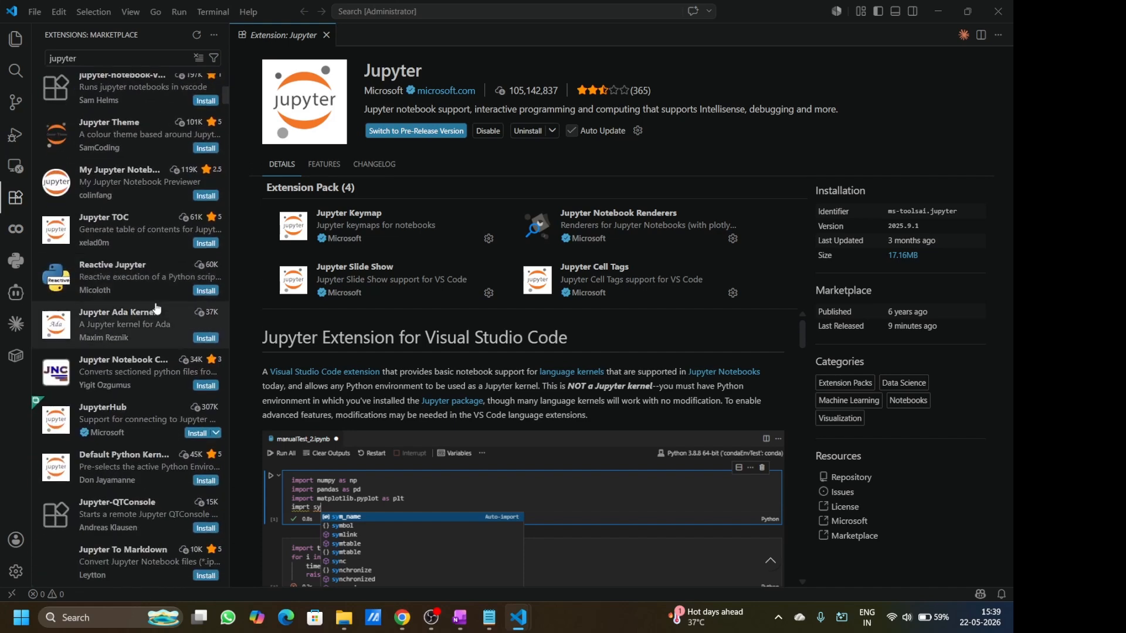
scroll(156, 309, down, 7)
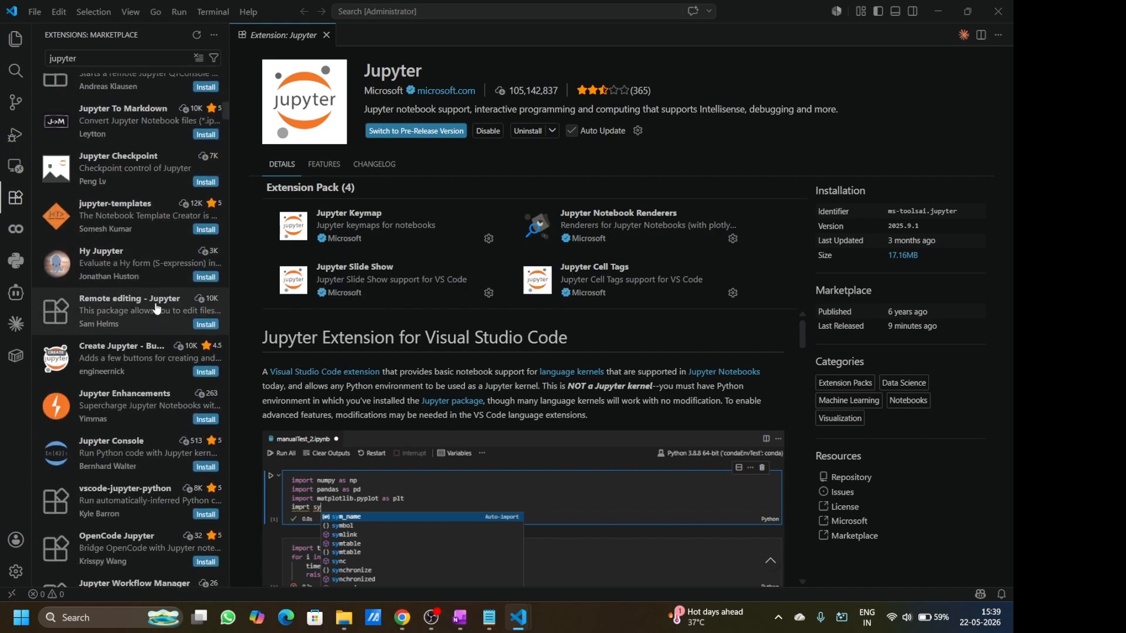
scroll(156, 309, down, 7)
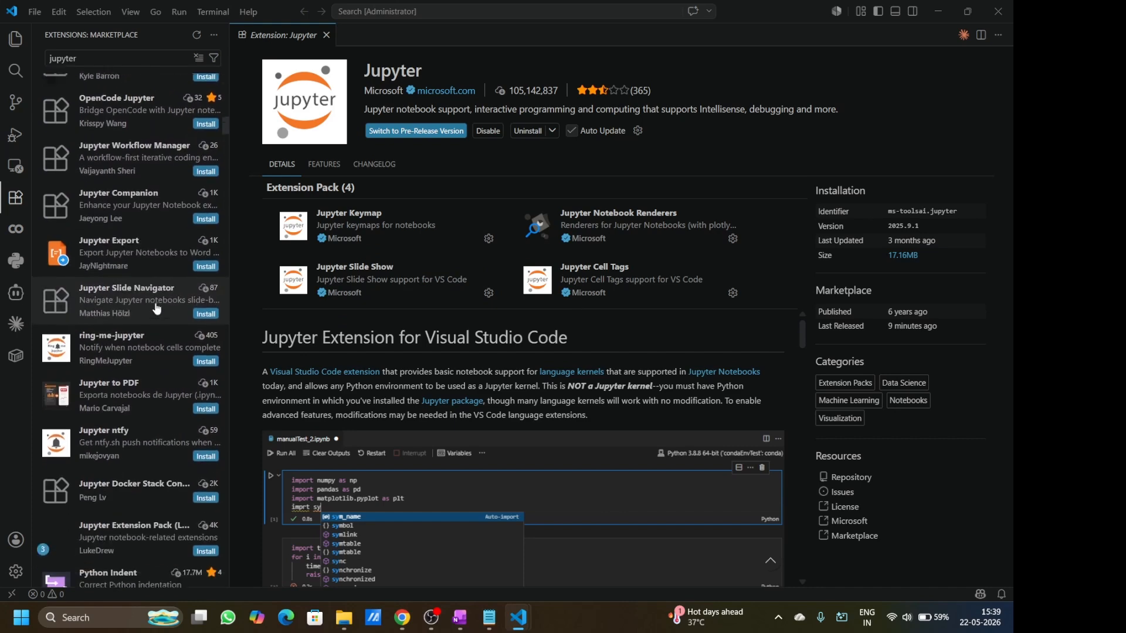
scroll(156, 309, down, 2)
Search the extensions for "auto c" and open the HTML to CSS autocompletion extension.
click(97, 54)
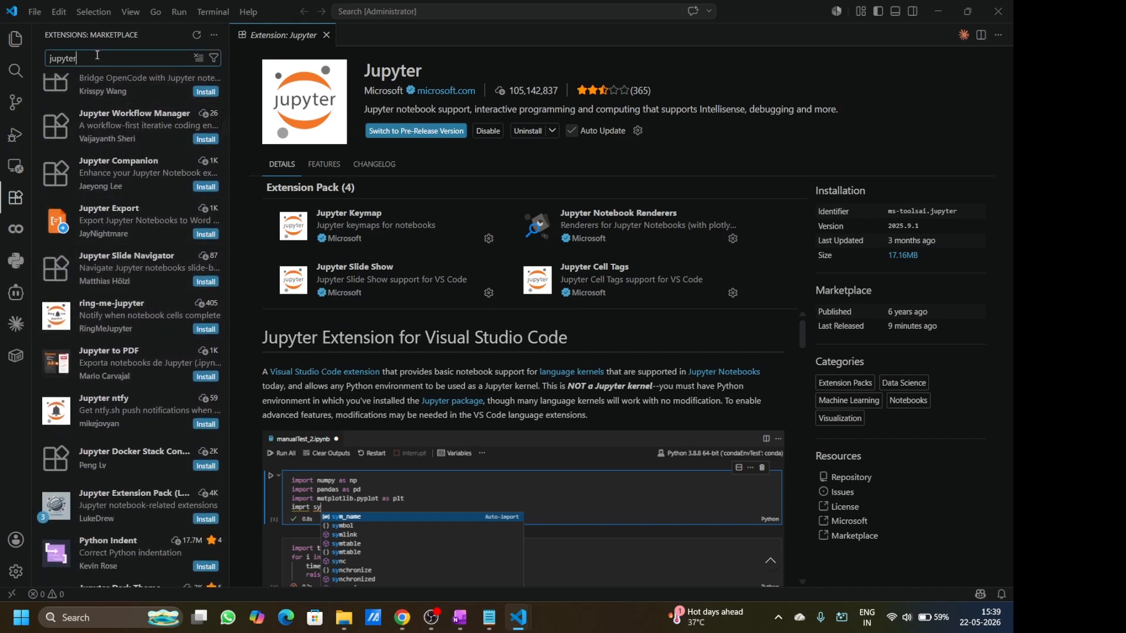
key(ctrl+a)
text(auto c)
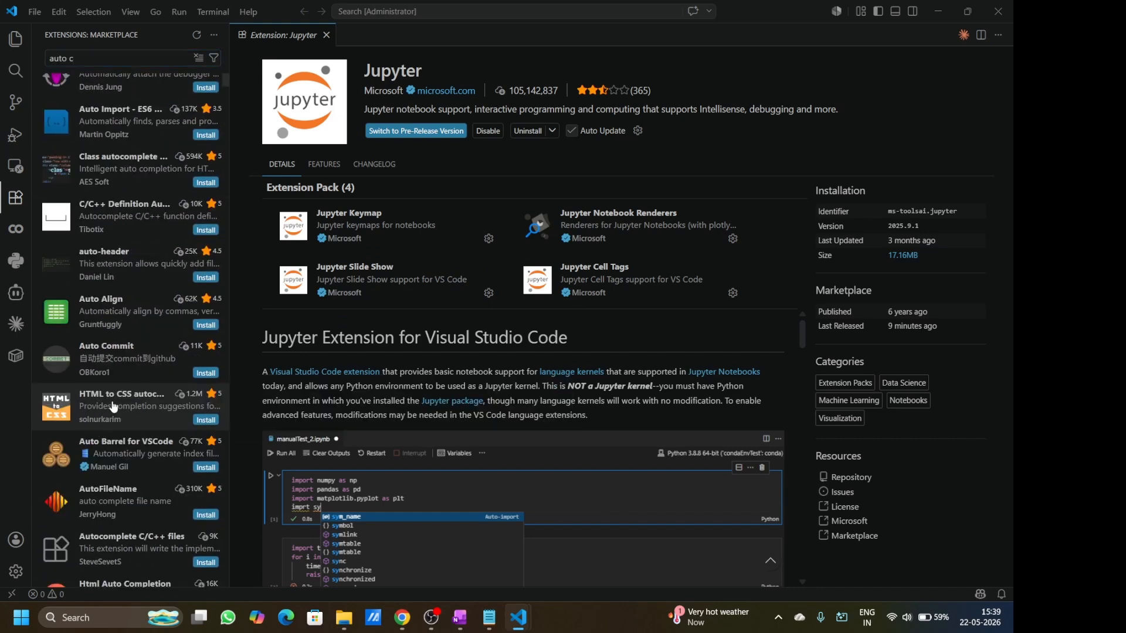
click(113, 405)
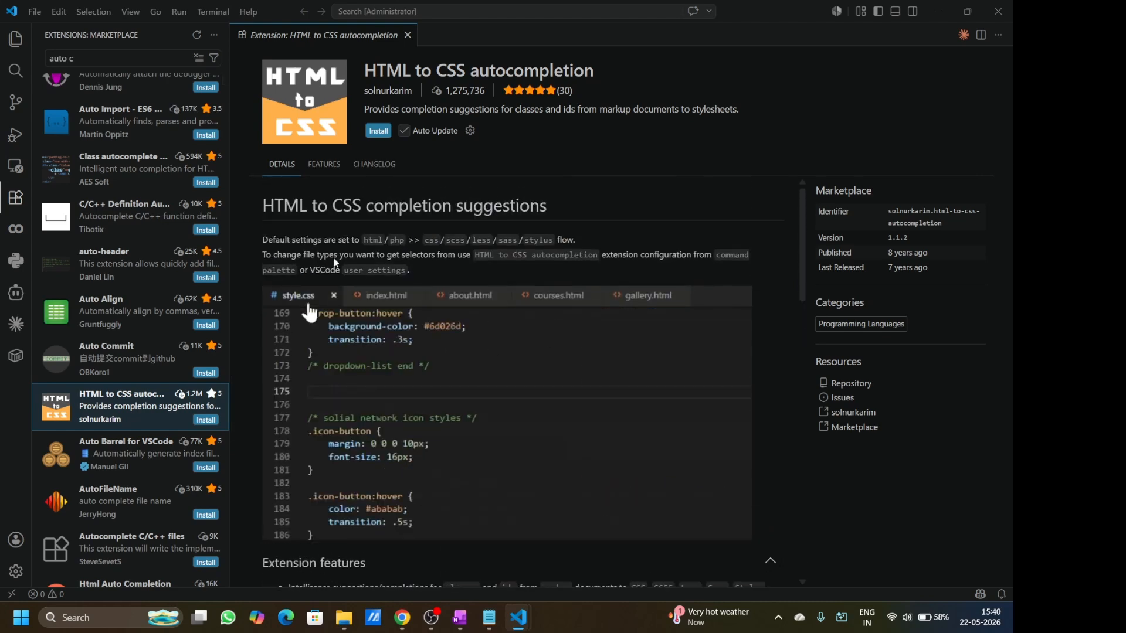
Review the HTML to CSS autocompletion details, install the extension by trusting its publisher, and close its page.
scroll(532, 450, down, 2)
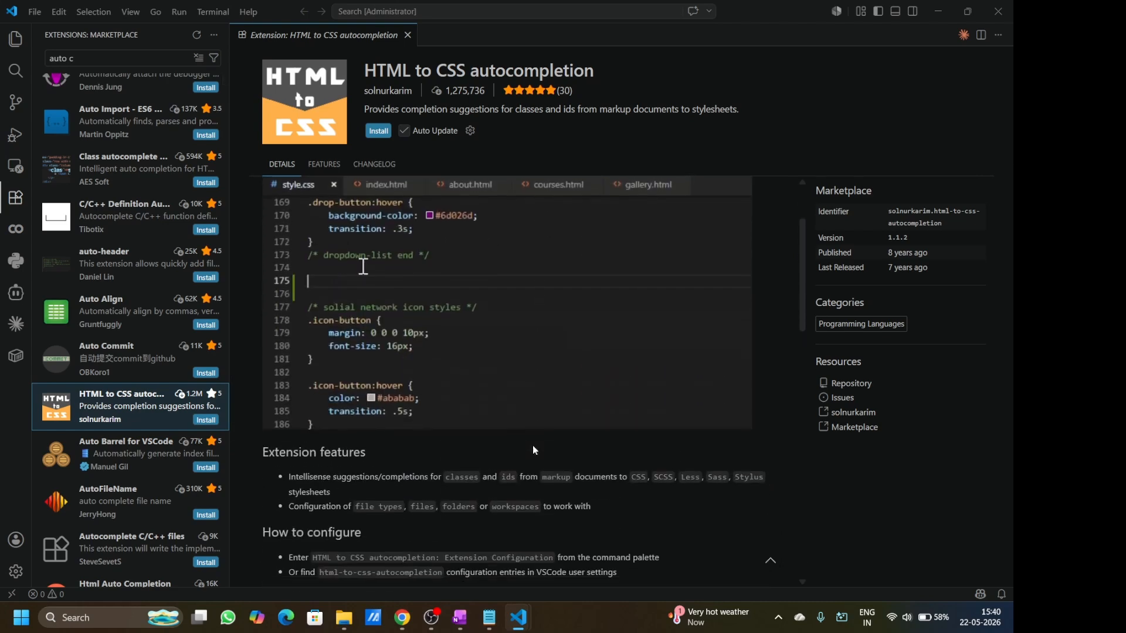
scroll(416, 396, down, 3)
scroll(448, 389, down, 3)
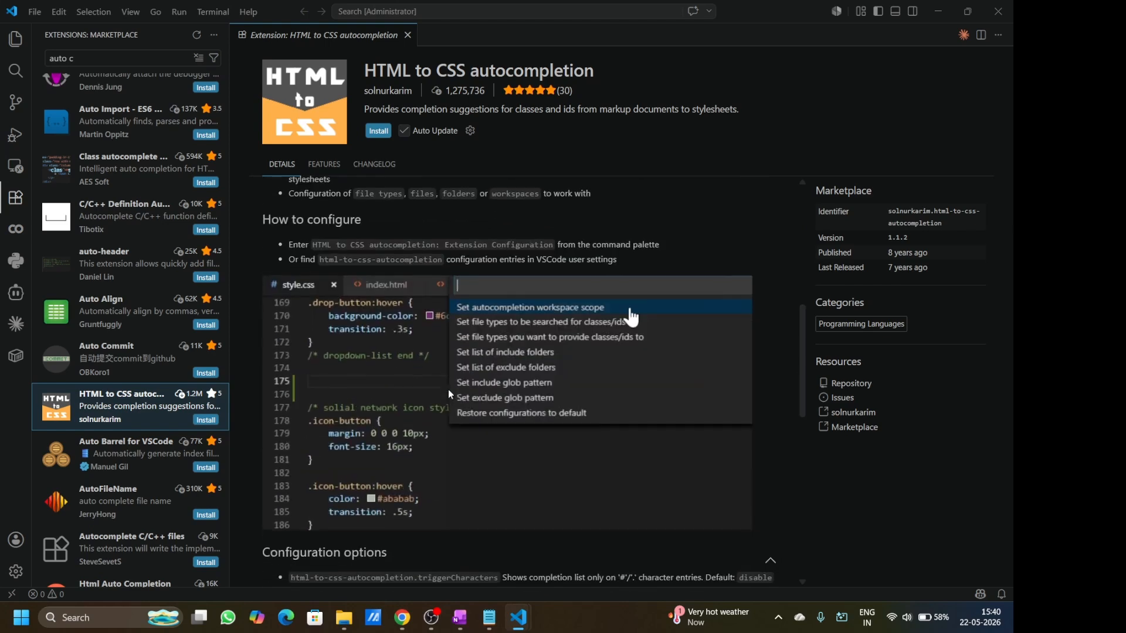
scroll(531, 480, down, 10)
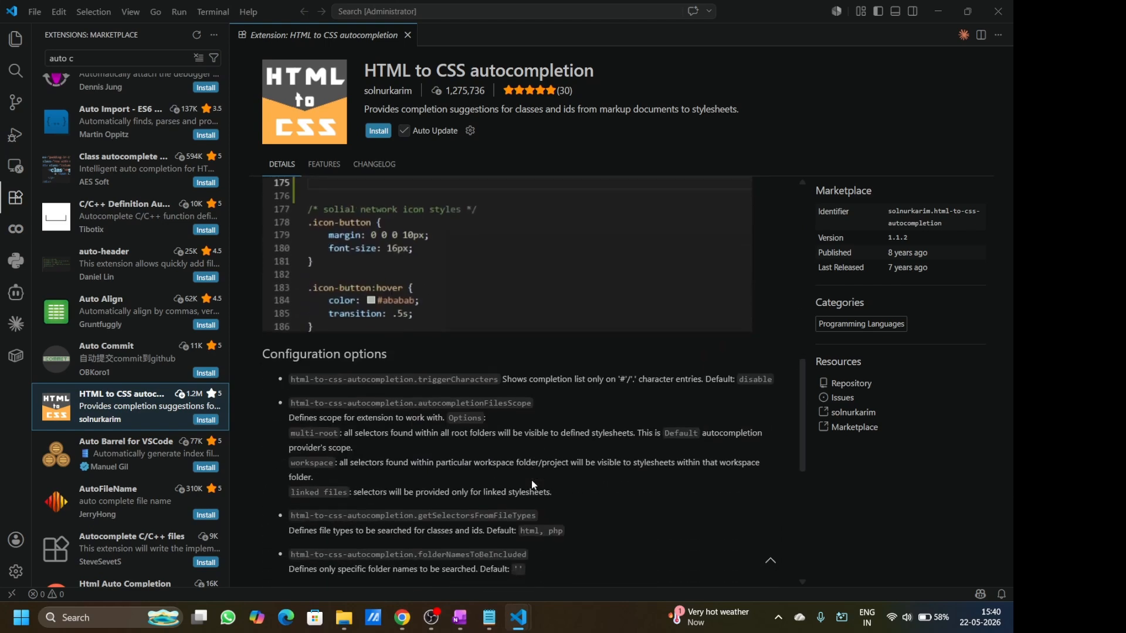
scroll(532, 480, up, 15)
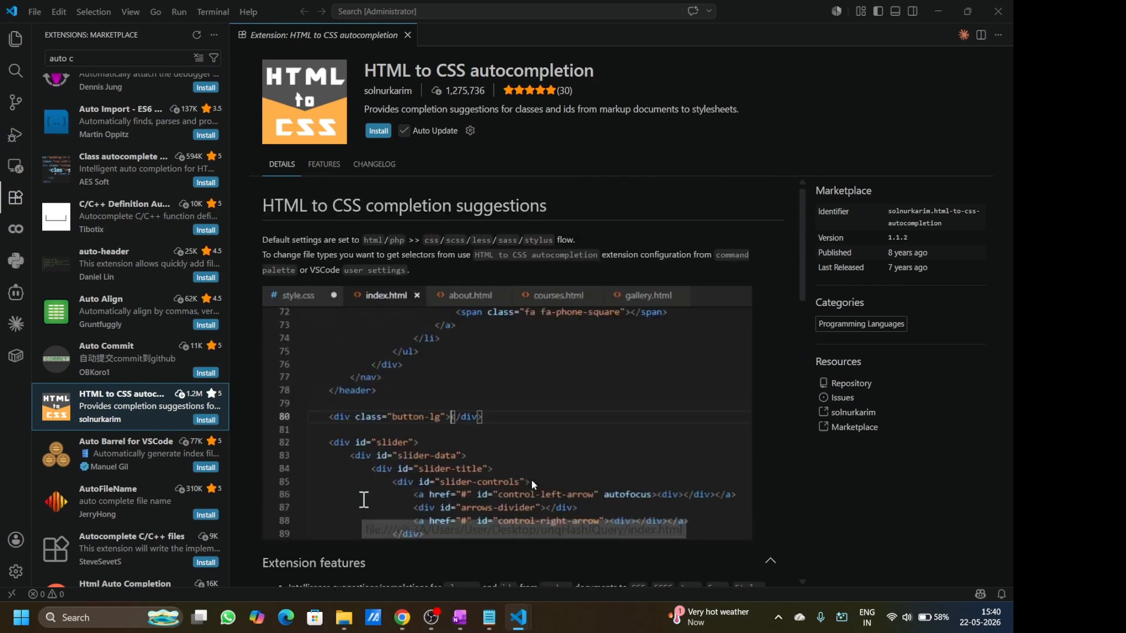
click(379, 131)
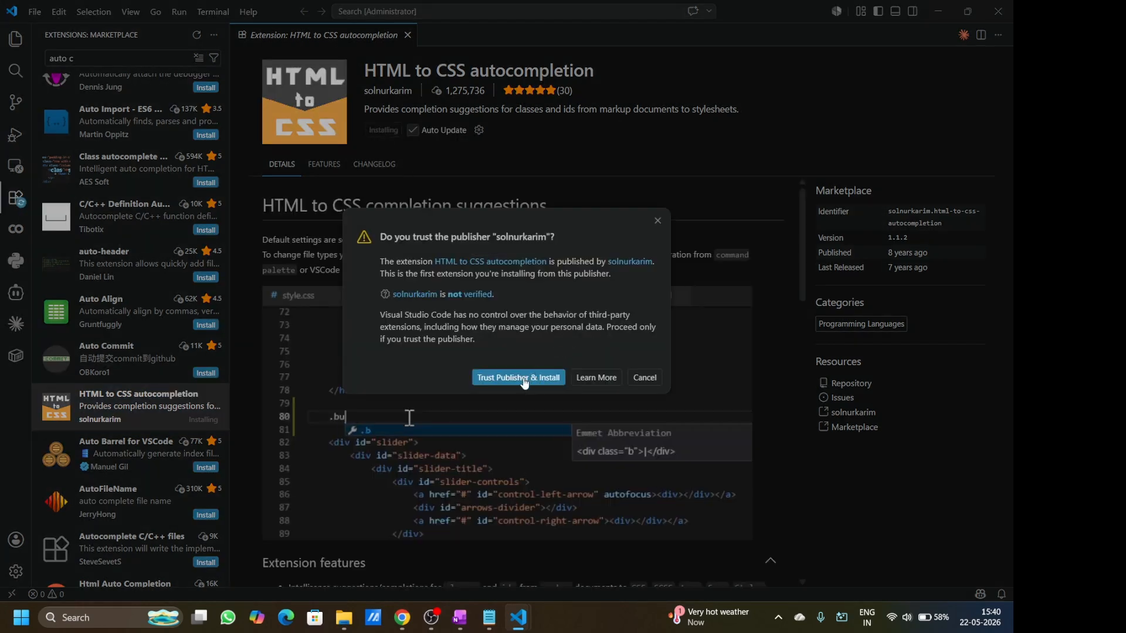
click(524, 377)
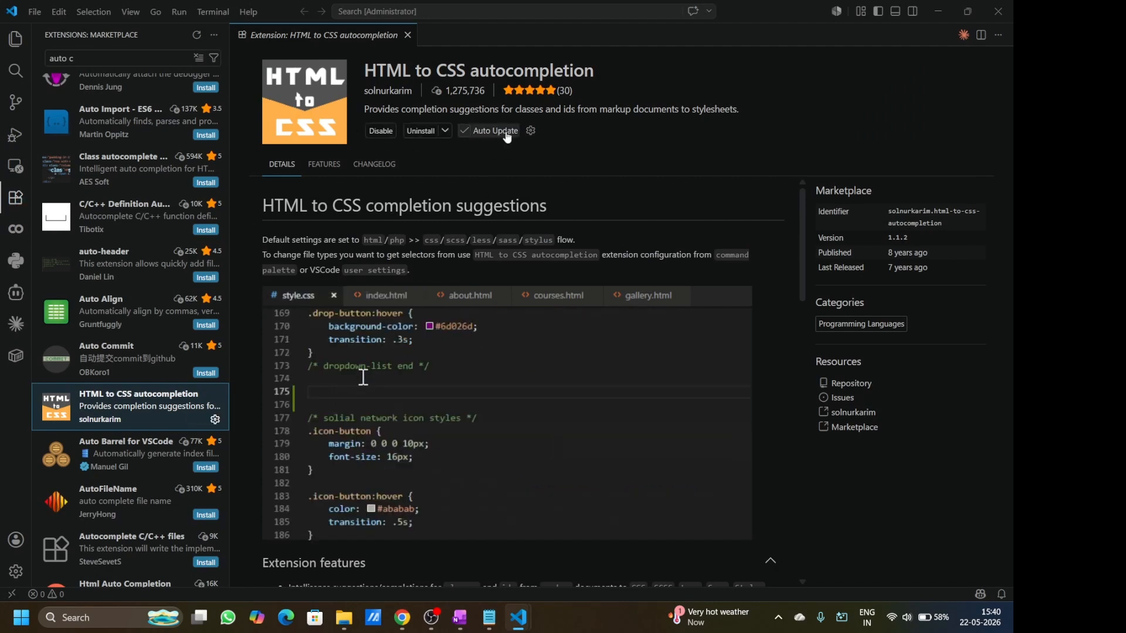
click(17, 41)
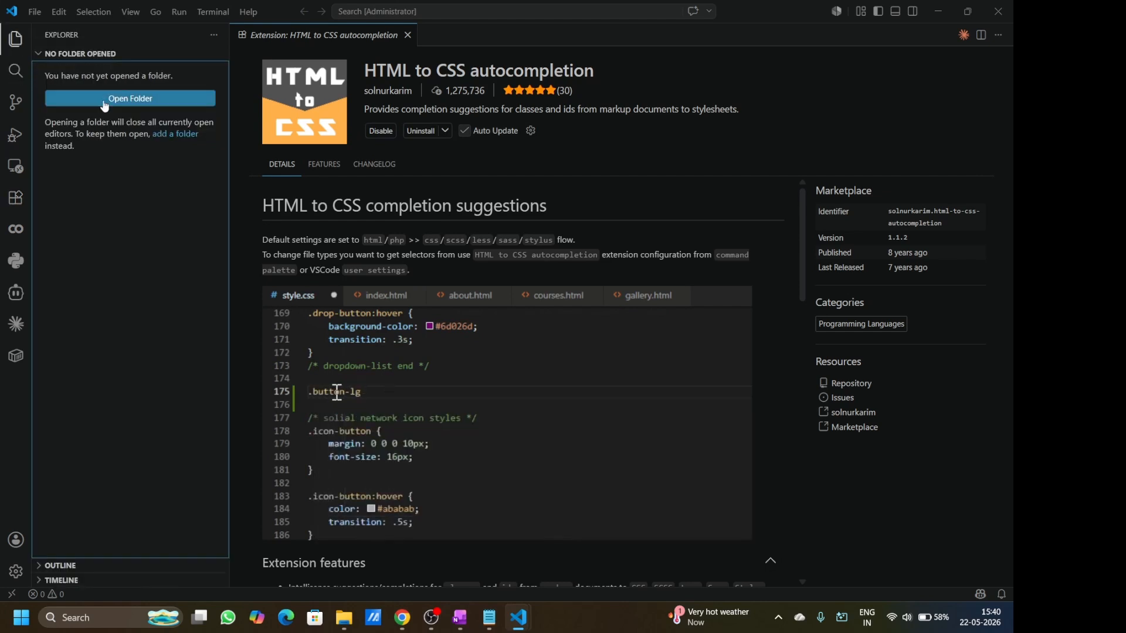
click(408, 35)
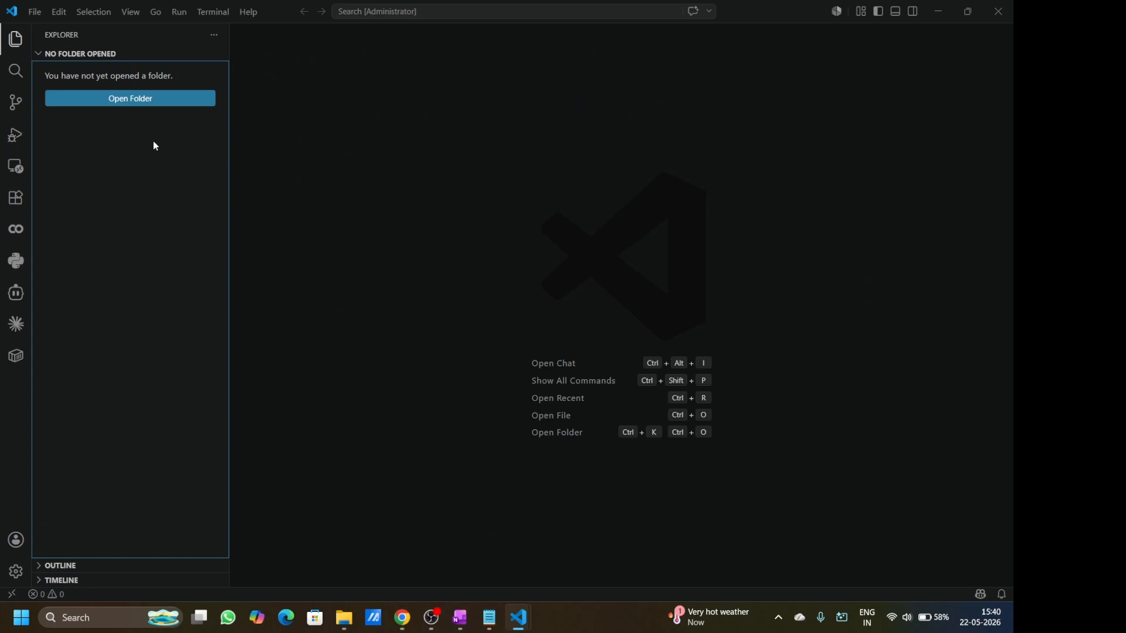
Search the extensions for openai and examine the details and features of Codex – OpenAI's coding agent.
click(15, 205)
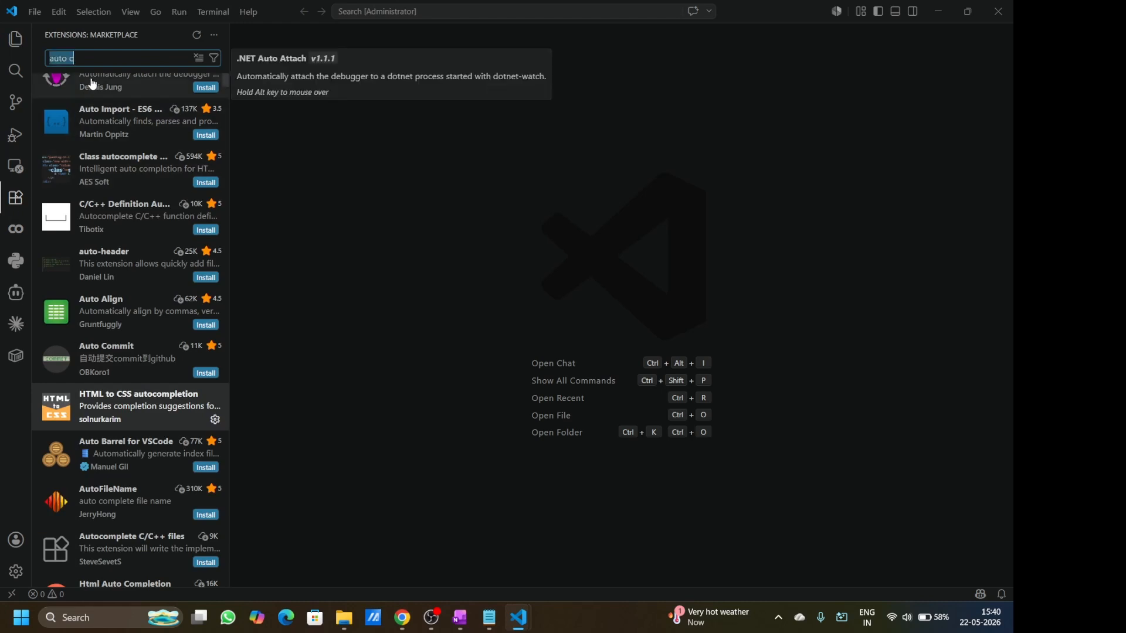
text(openai)
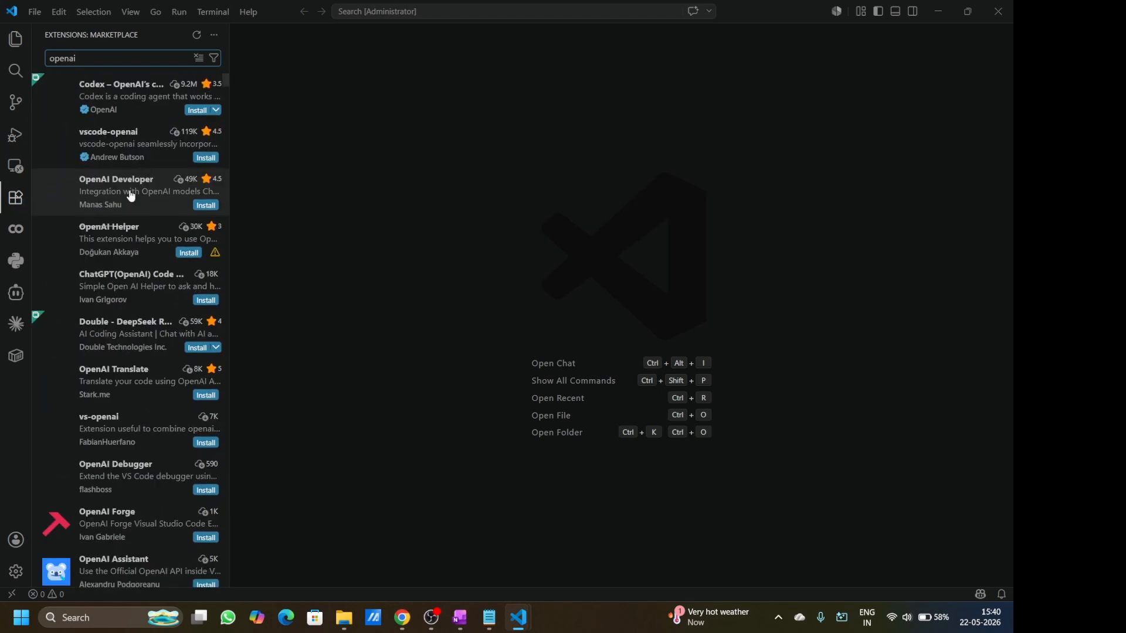
mouse_move(129, 99)
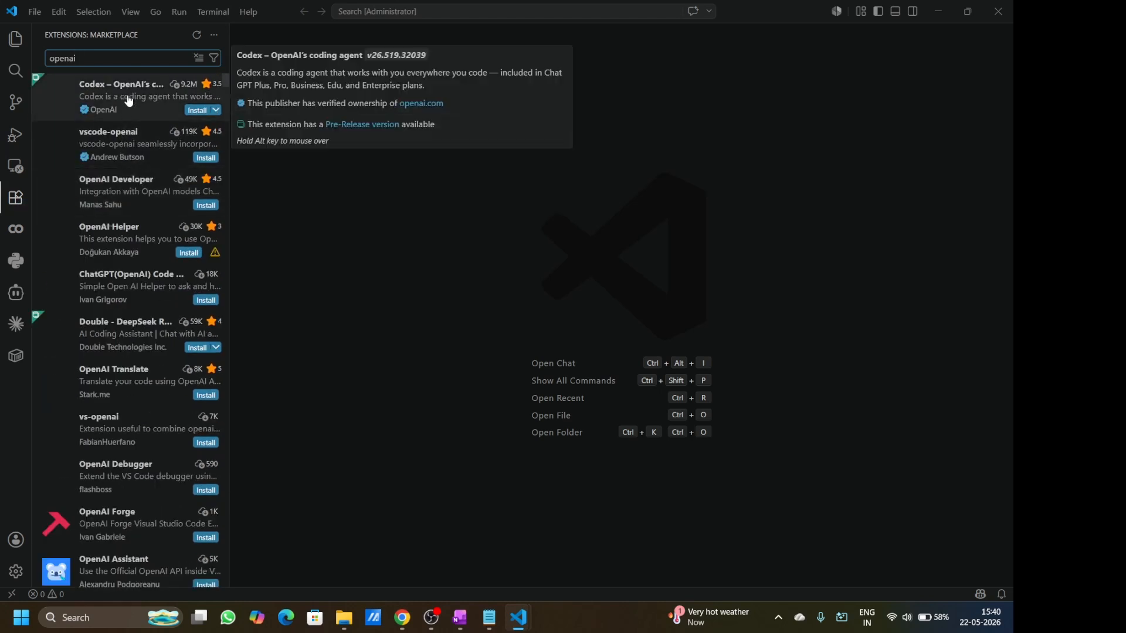
click(129, 101)
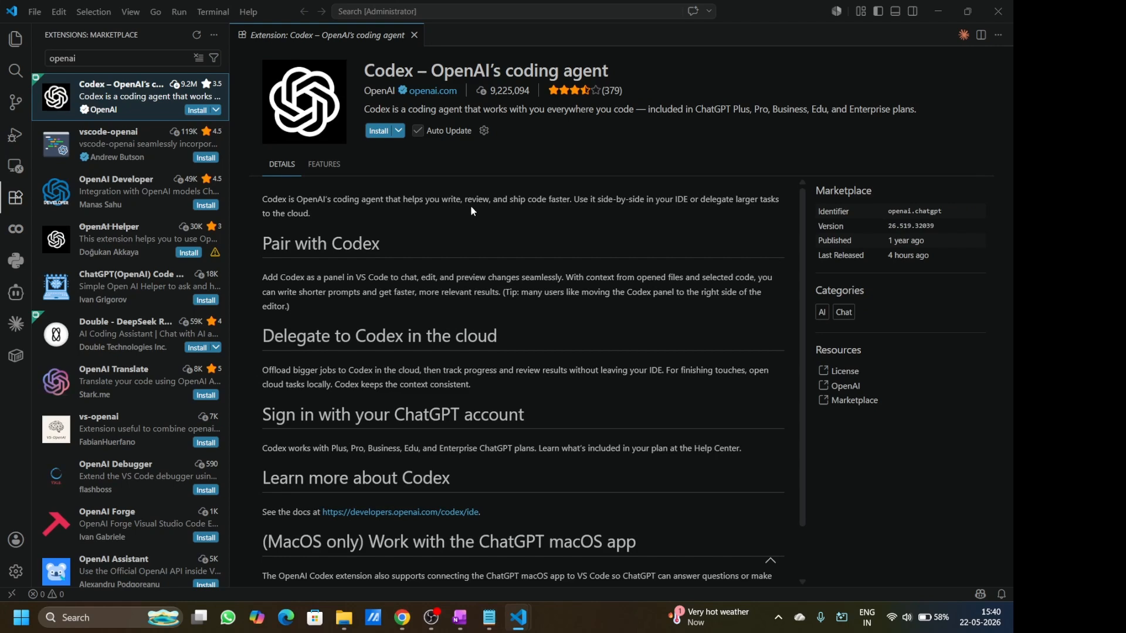
scroll(471, 209, down, 1)
scroll(471, 211, up, 1)
click(324, 167)
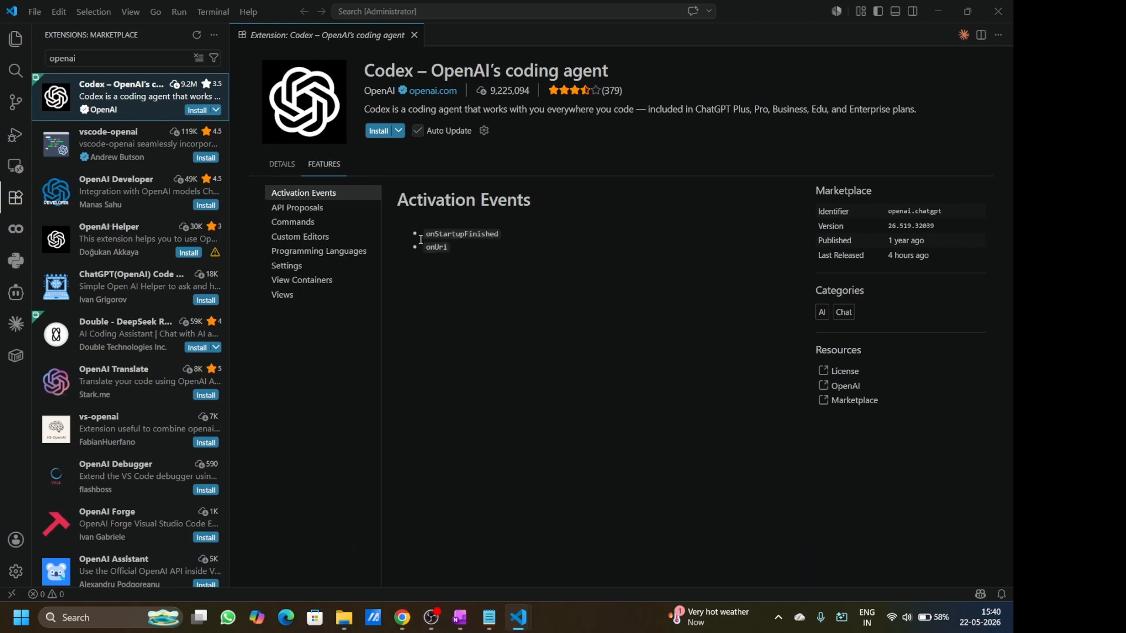
Check the API proposals and commands among the Codex extension's features, and install the extension.
click(303, 210)
click(297, 222)
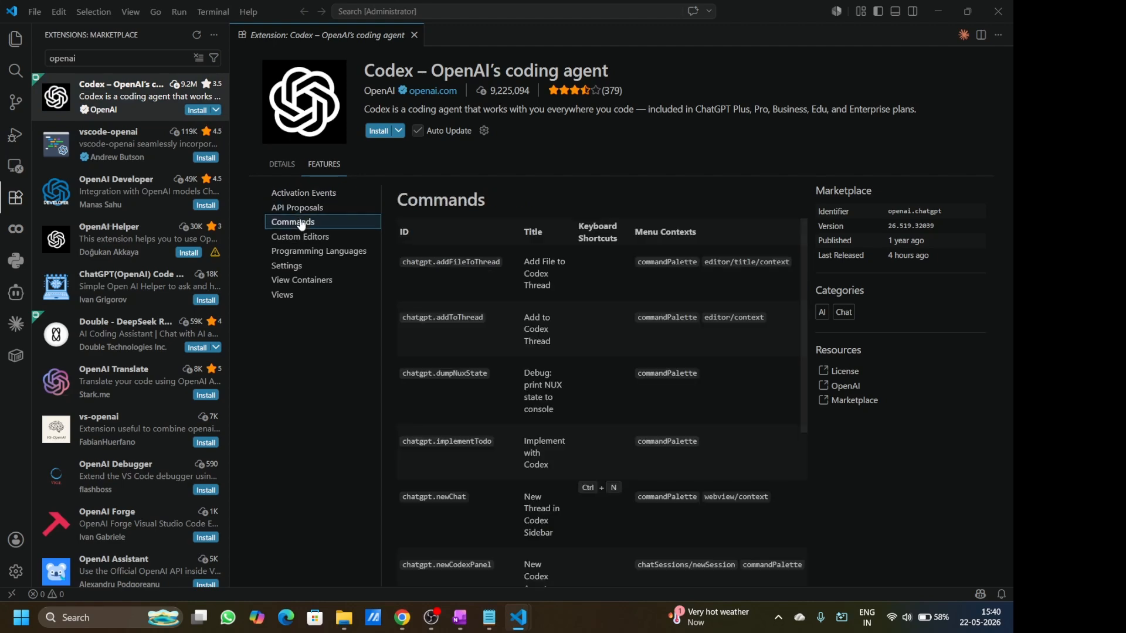
click(379, 132)
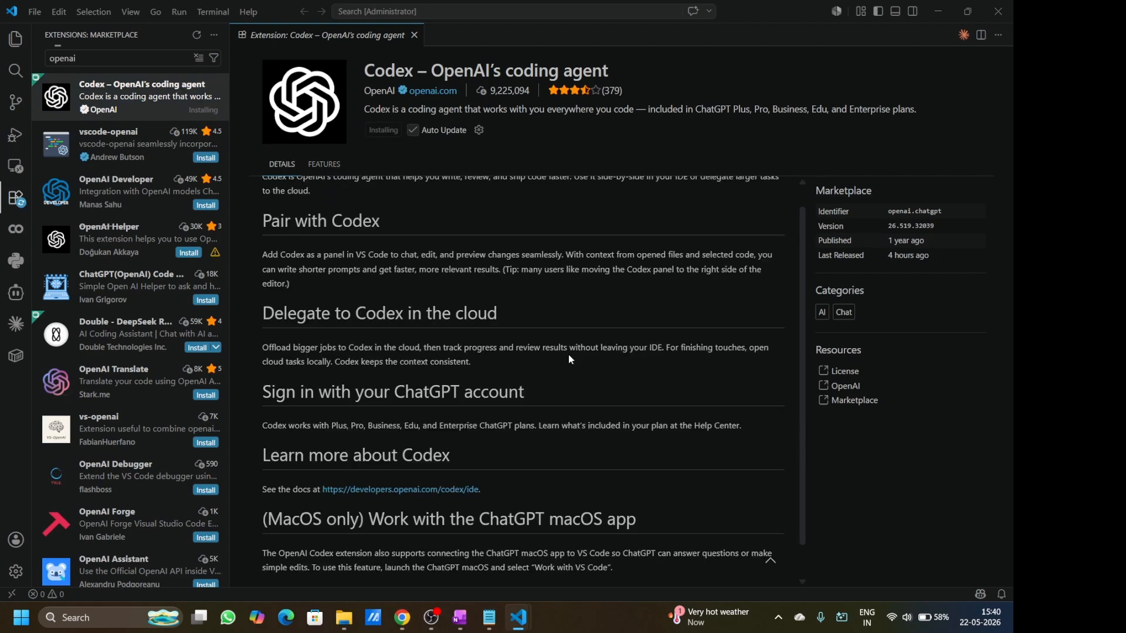
Show the file Explorer in place of the extensions list and close the Codex extension page.
scroll(504, 222, up, 1)
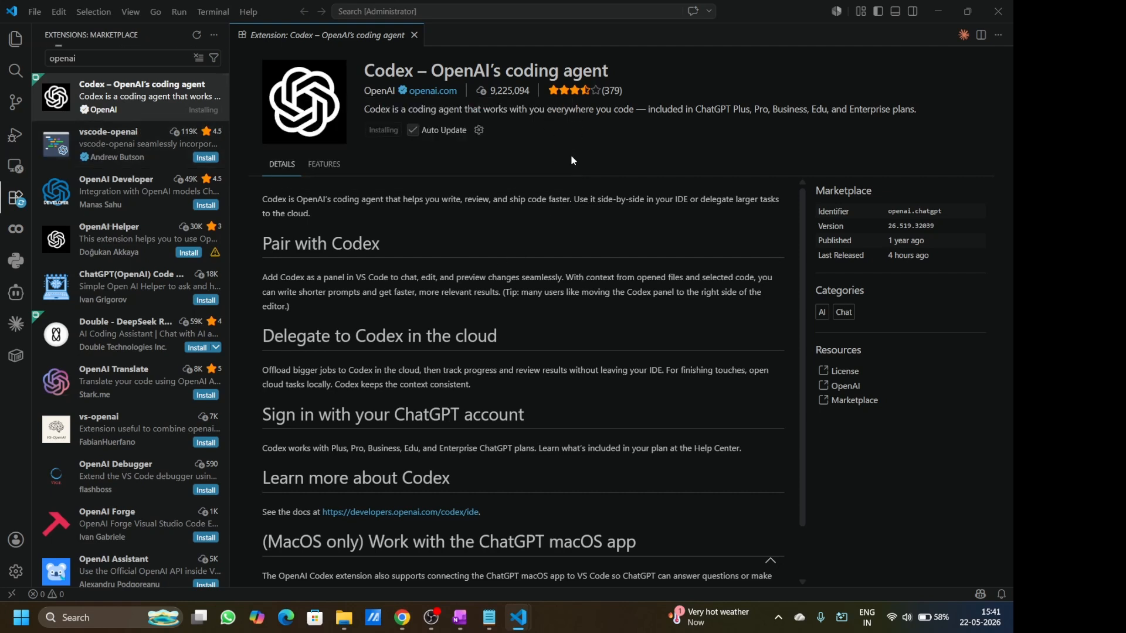
click(23, 40)
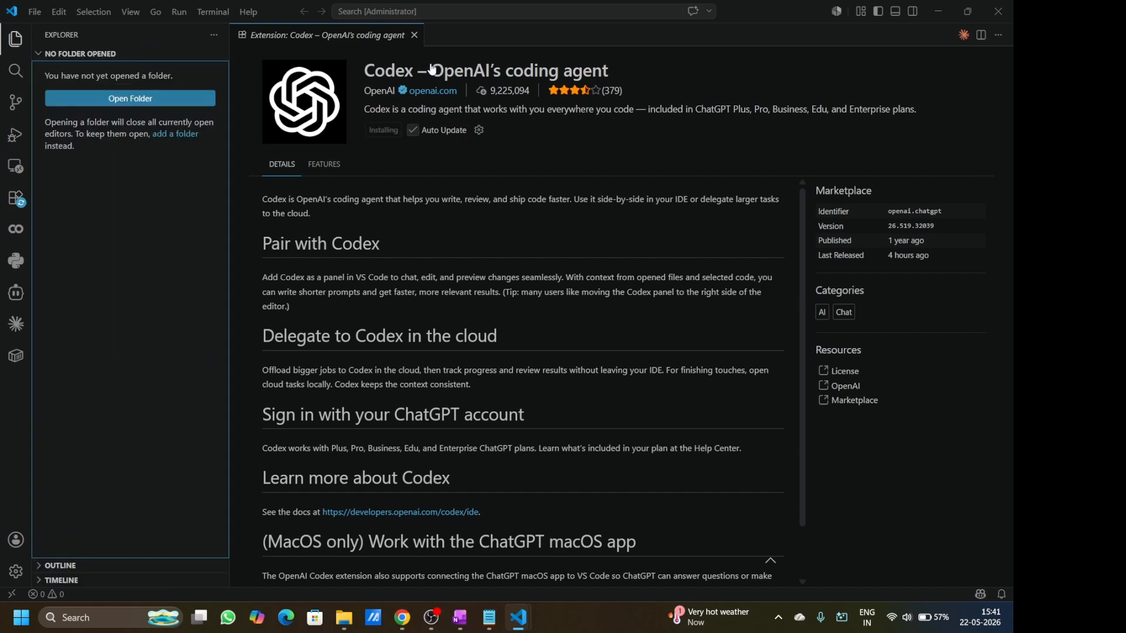
click(414, 36)
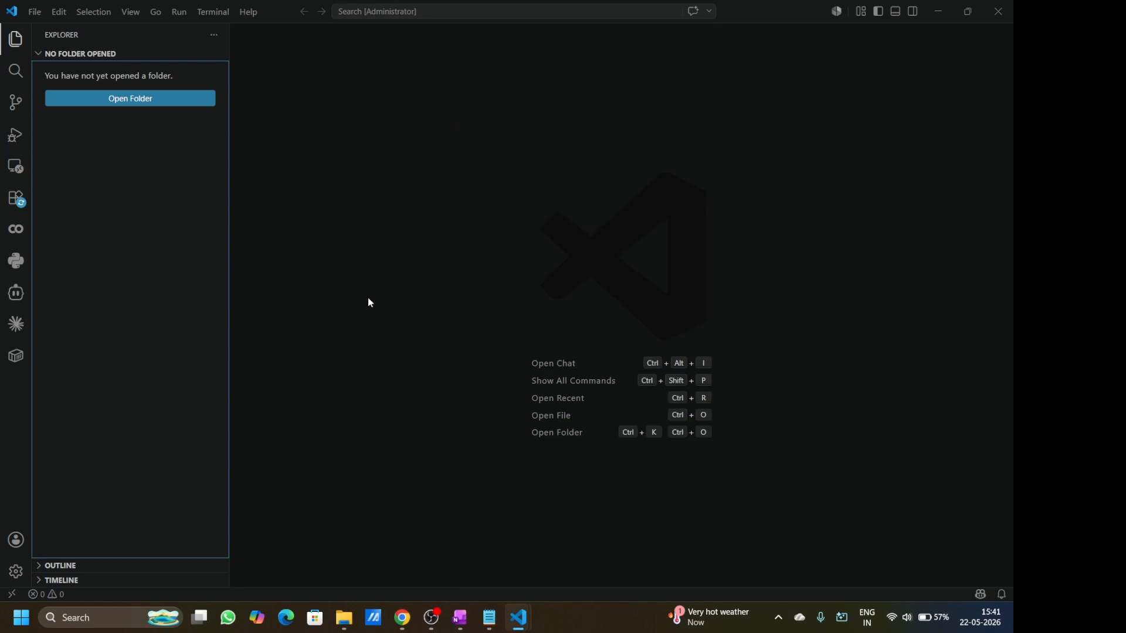
Search the extensions for github and open the GitHub Actions extension.
key(ctrl+shift+x)
click(142, 248)
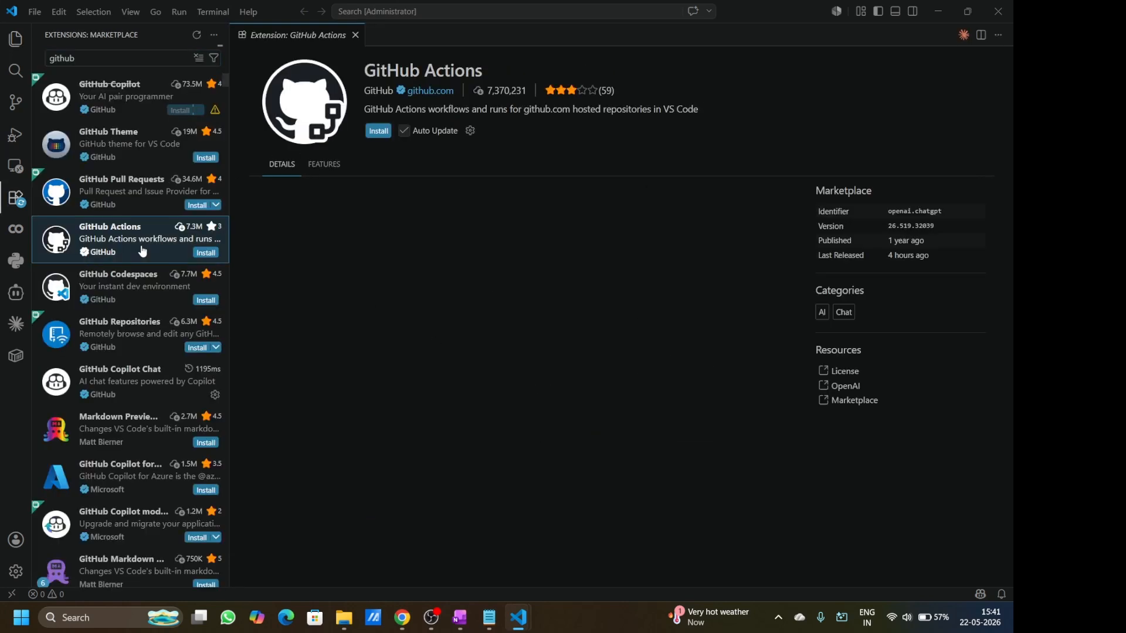